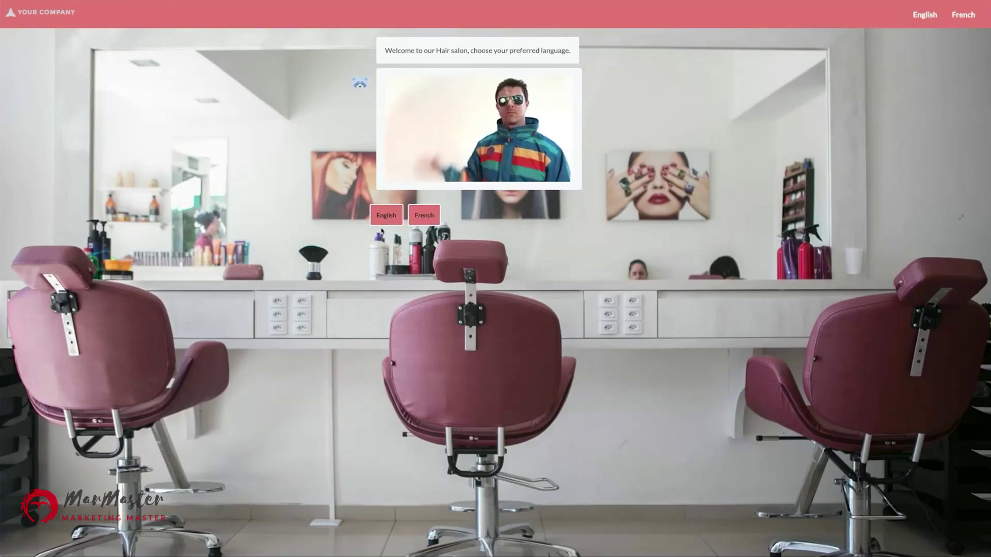
Try the hair salon demo bot in English: ask to know more, open and close the hairstyle video, and answer that it was interesting.
{"action": "left_click", "coordinate": [383, 223]}
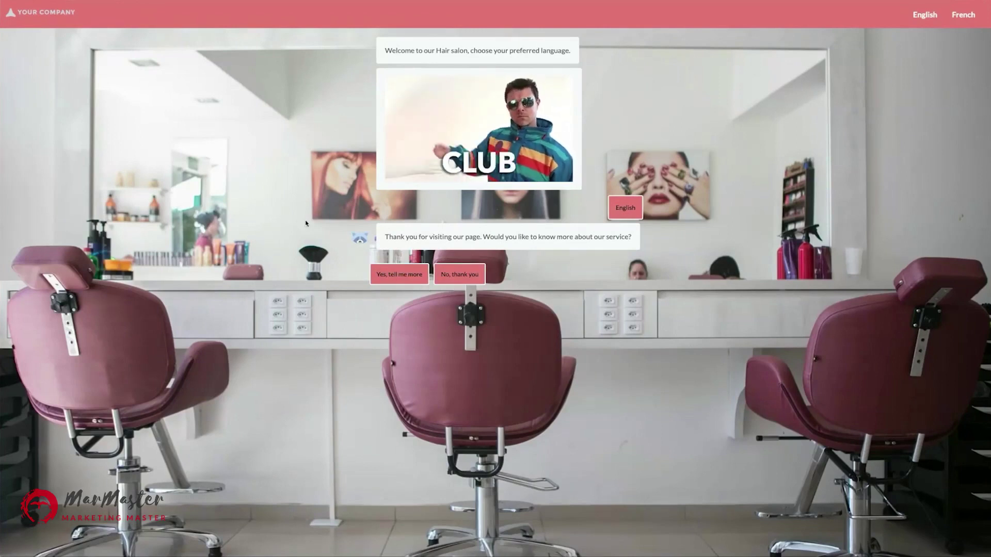
{"action": "left_click", "coordinate": [403, 275]}
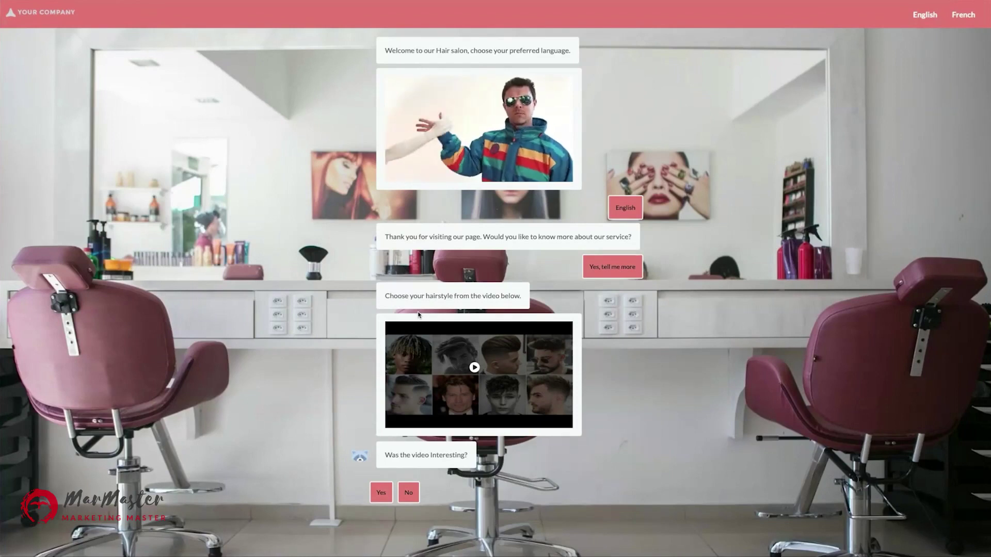
{"action": "left_click", "coordinate": [473, 368]}
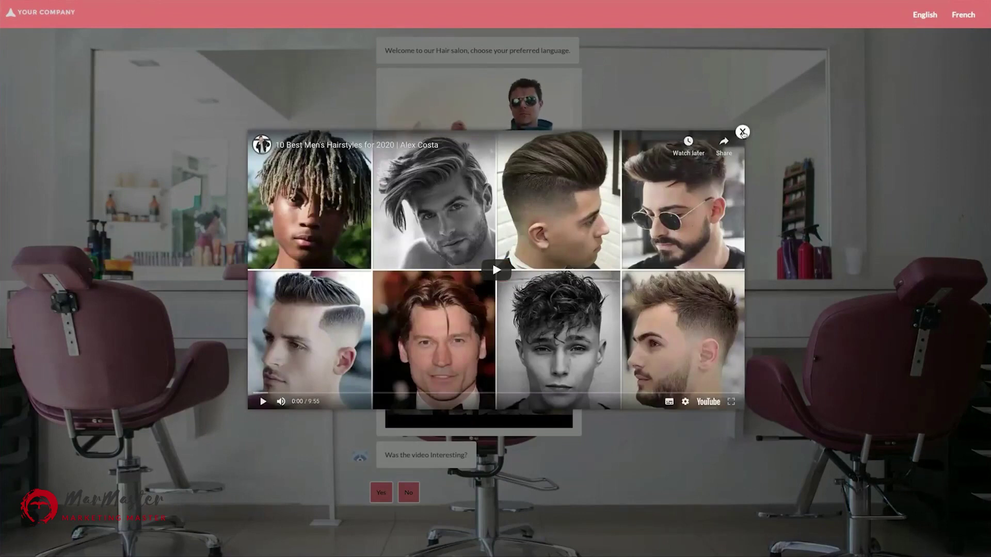
{"action": "left_click", "coordinate": [742, 133]}
{"action": "left_click", "coordinate": [381, 492]}
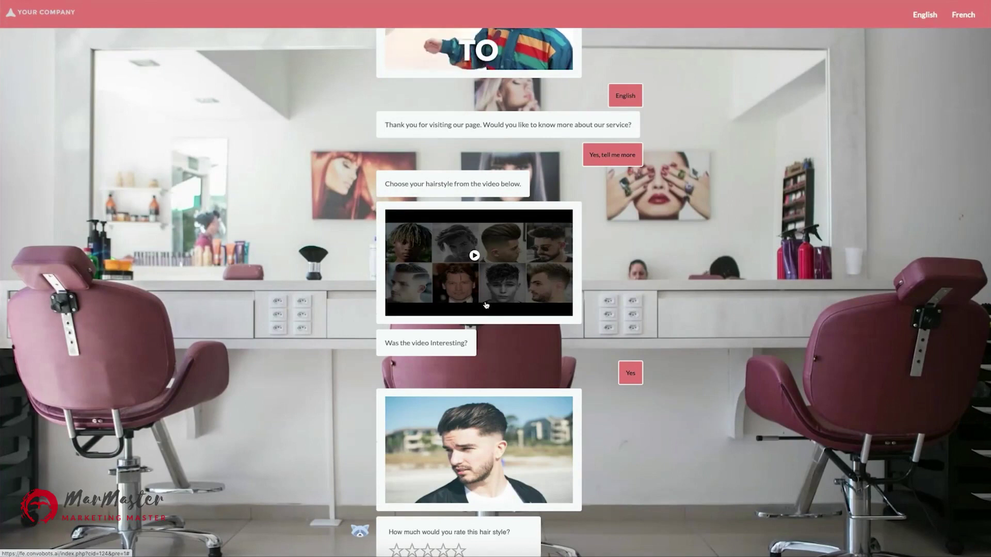
Rate the demo hairstyle 4.5 stars and submit an email address to join the HairStyle Club.
{"action": "scroll", "coordinate": [471, 367], "scroll_direction": "down", "scroll_amount": 1}
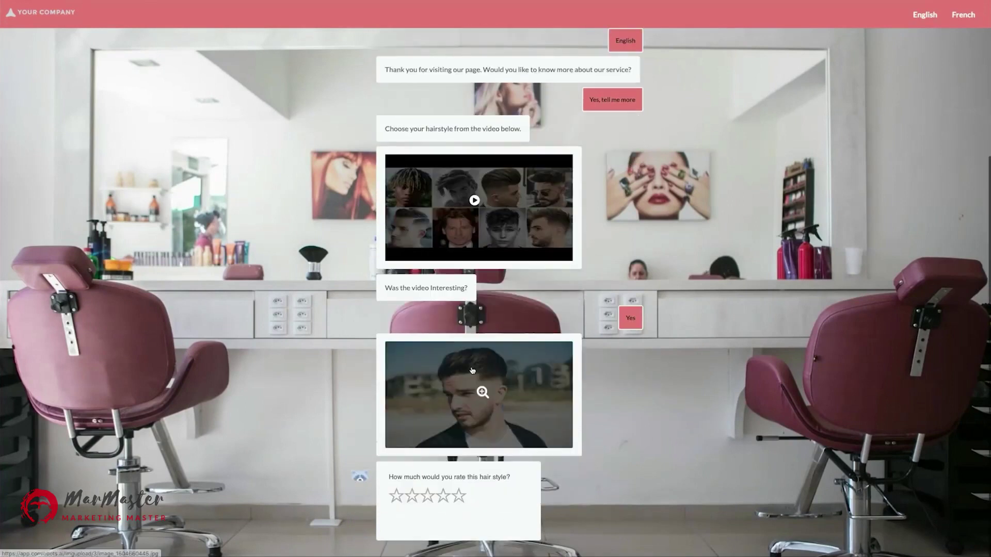
{"action": "left_click", "coordinate": [457, 496]}
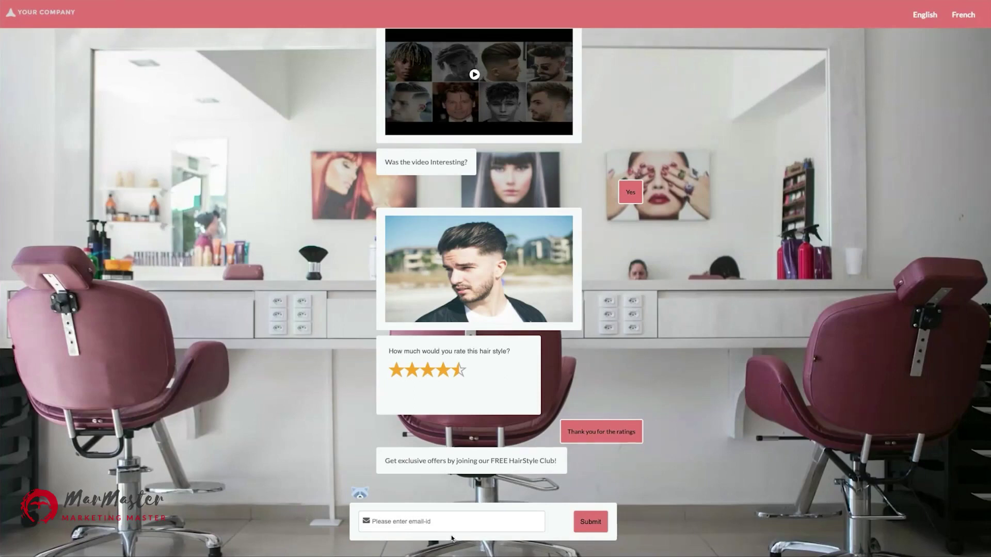
{"action": "left_click", "coordinate": [404, 521]}
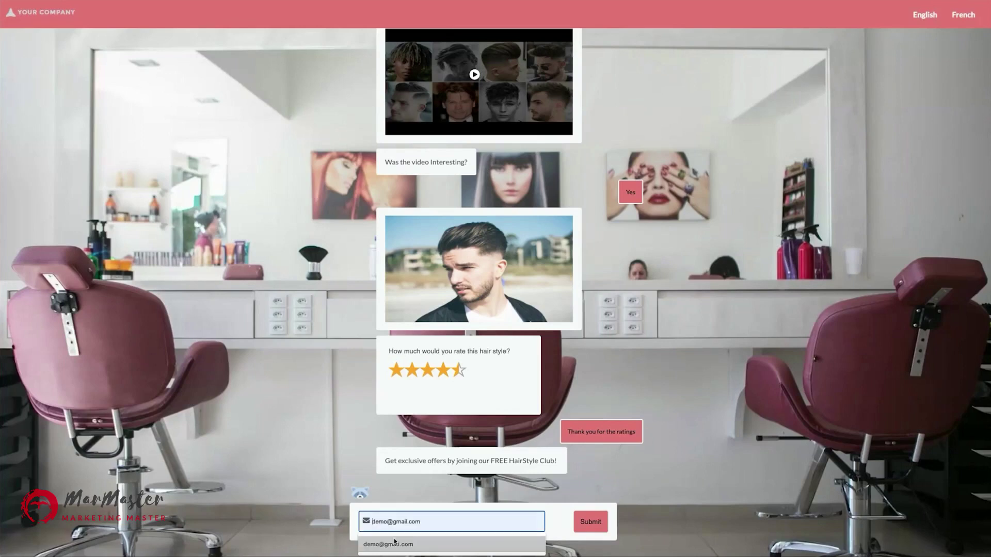
{"action": "left_click", "coordinate": [396, 540]}
{"action": "left_click", "coordinate": [584, 524]}
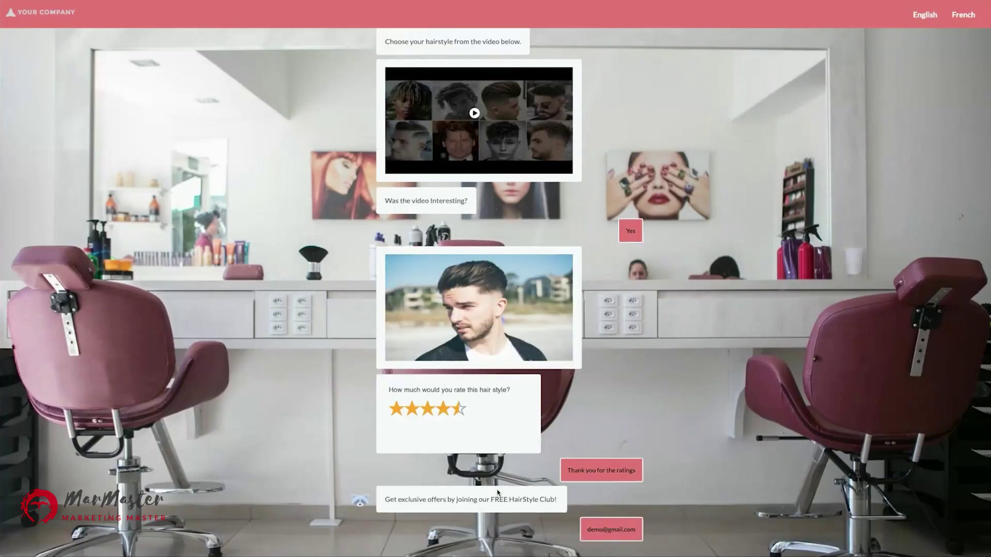
{"action": "left_click", "coordinate": [416, 543]}
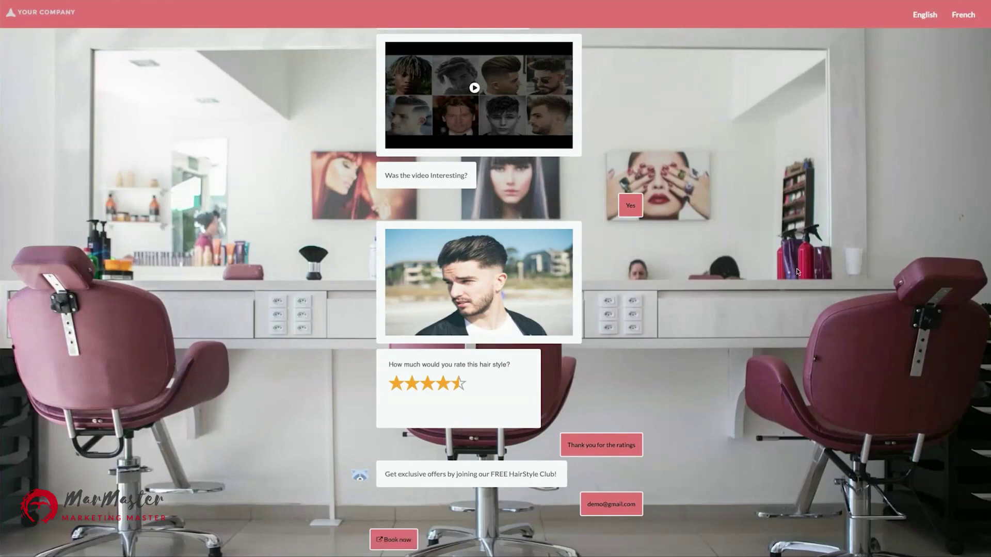
Switch the demo bot to its French conversation and continue the dialogue there.
{"action": "left_click", "coordinate": [963, 25]}
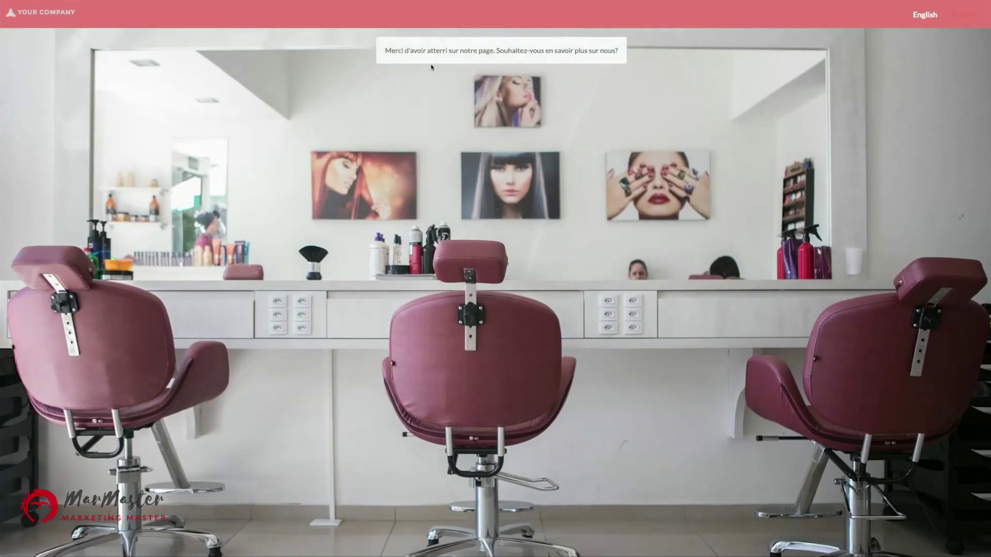
{"action": "left_click", "coordinate": [398, 89]}
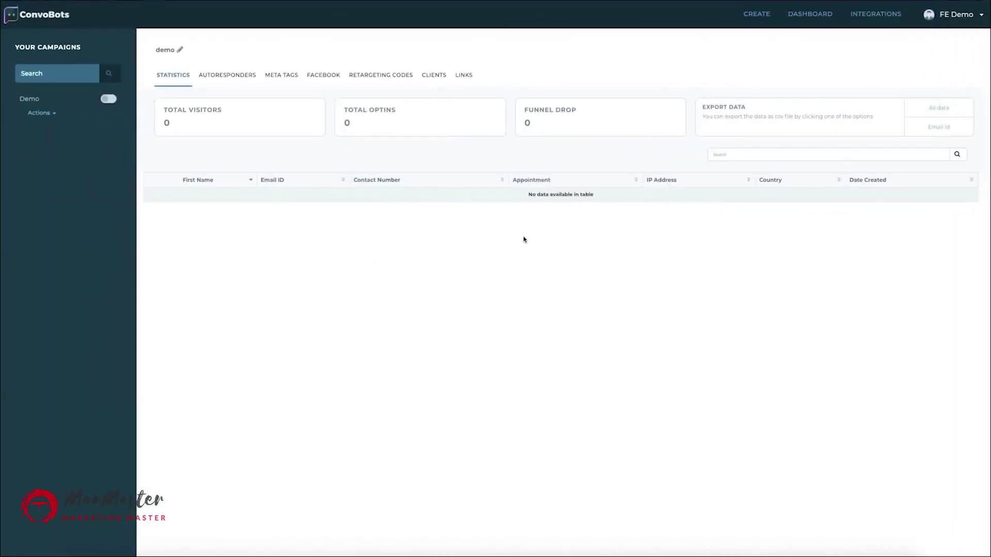
Create a campaign named "Test" using the Warm color template.
{"action": "left_click", "coordinate": [755, 14]}
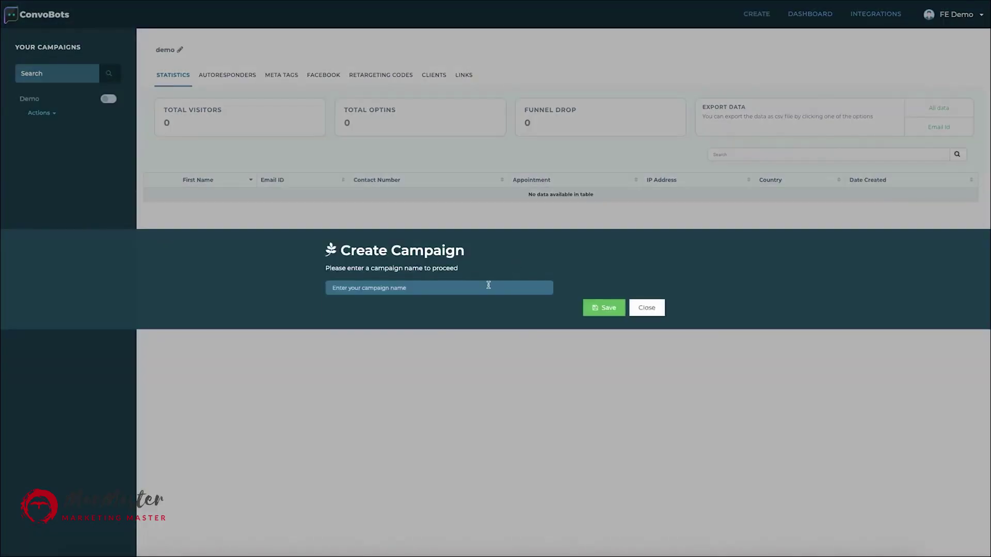
{"action": "left_click", "coordinate": [489, 287]}
{"action": "type", "text": "Test"}
{"action": "left_click", "coordinate": [616, 316]}
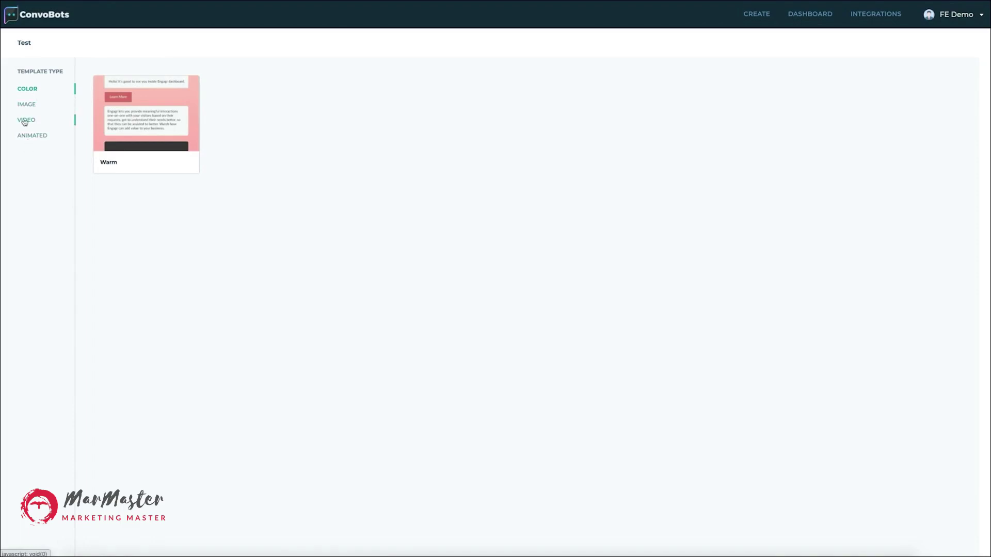
{"action": "mouse_move", "coordinate": [173, 163]}
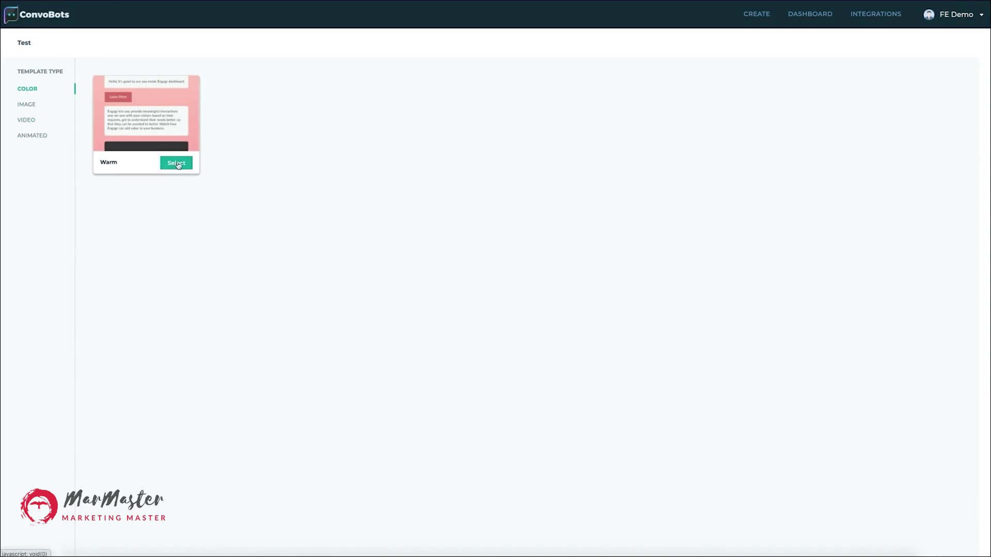
{"action": "left_click", "coordinate": [176, 163]}
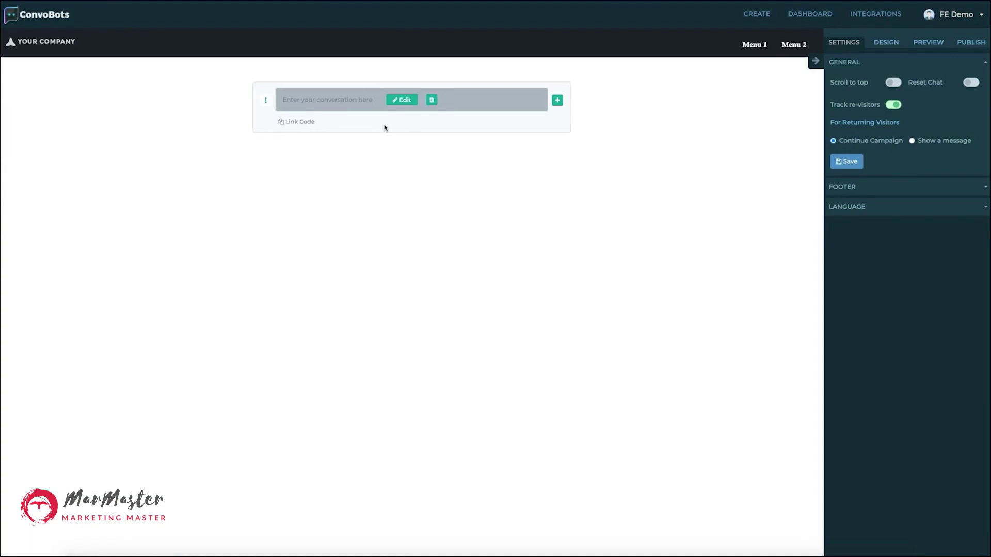
Set the opening conversation text to "Learn how I triple my income with this new strategy" and save it.
{"action": "left_click", "coordinate": [404, 101]}
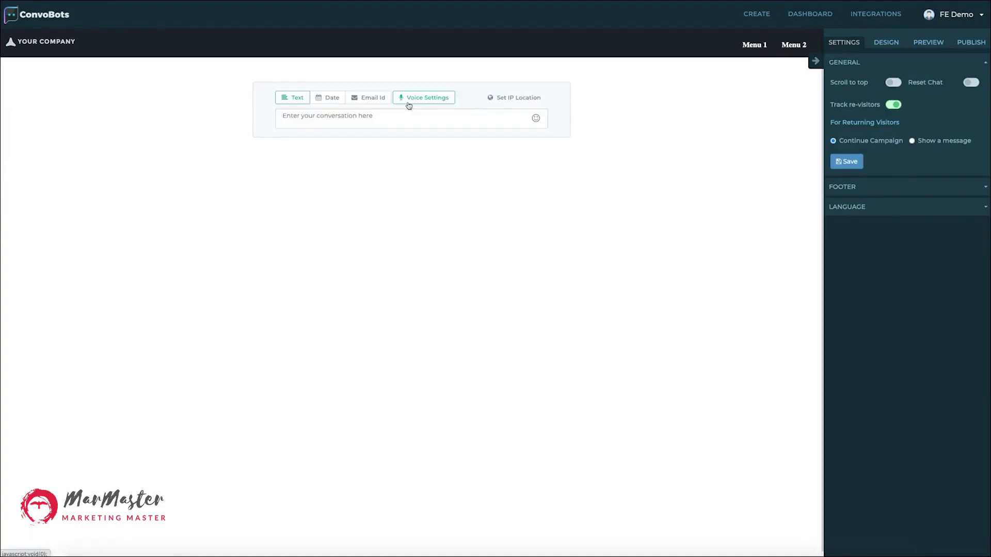
{"action": "left_click_drag", "start_coordinate": [391, 119], "coordinate": [280, 117]}
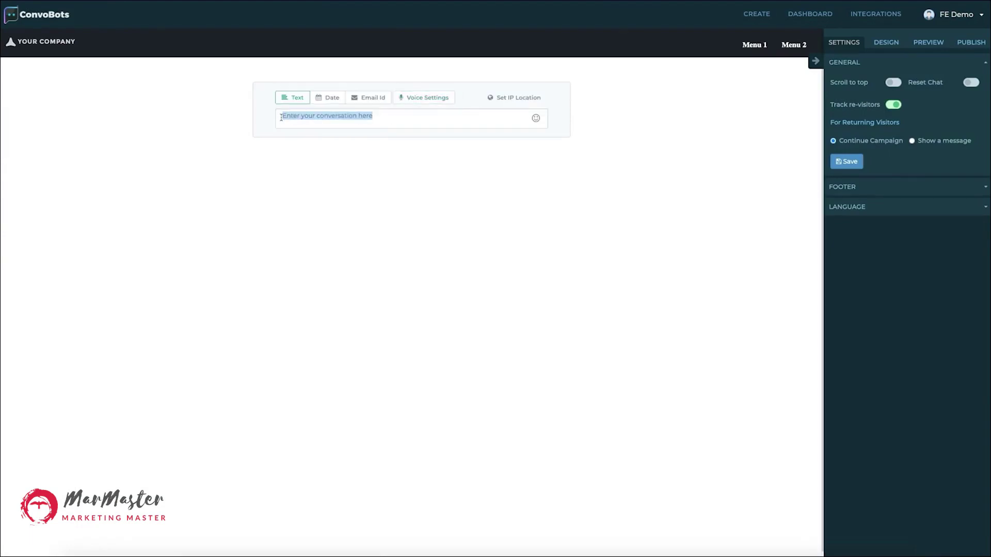
{"action": "type", "text": "Lea"}
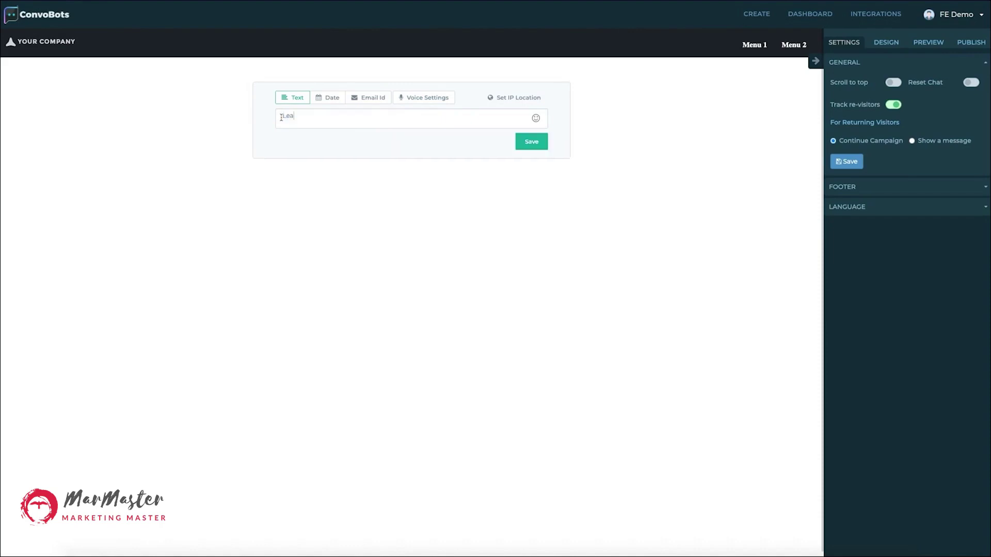
{"action": "type", "text": "rn how I triple my income with this new strategy"}
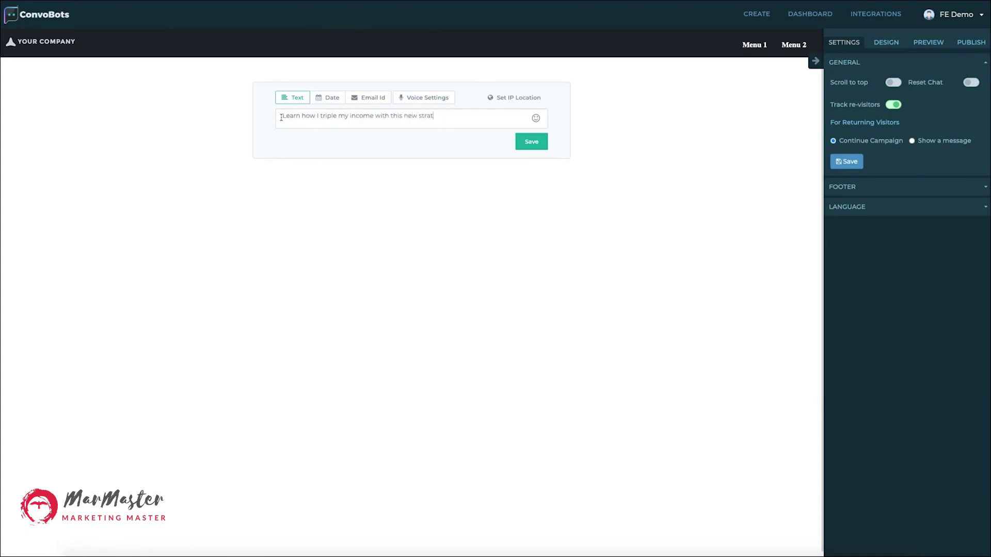
{"action": "left_click", "coordinate": [530, 141]}
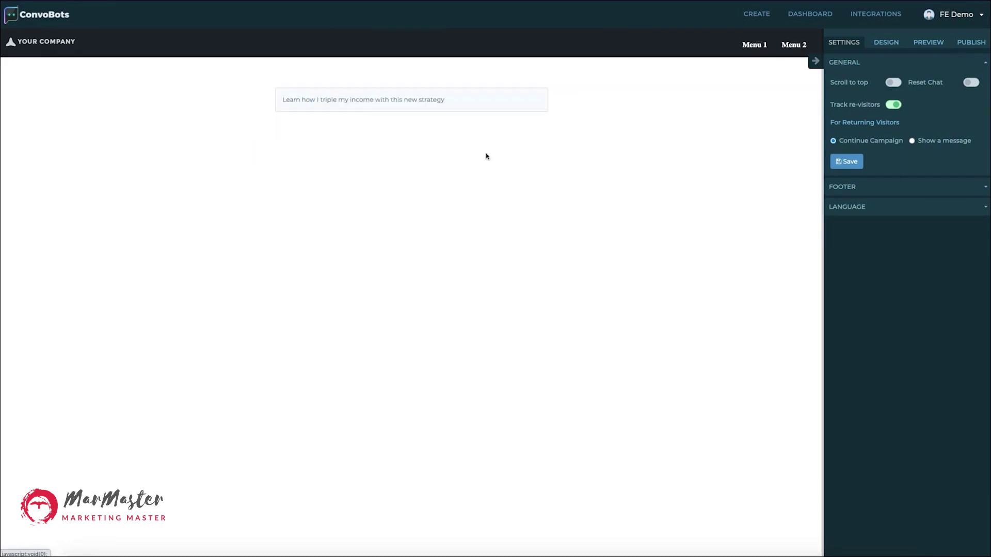
Label the button under the opening message "Yes, I want to know more", set its action to Conversation, and save it.
{"action": "left_click", "coordinate": [315, 138]}
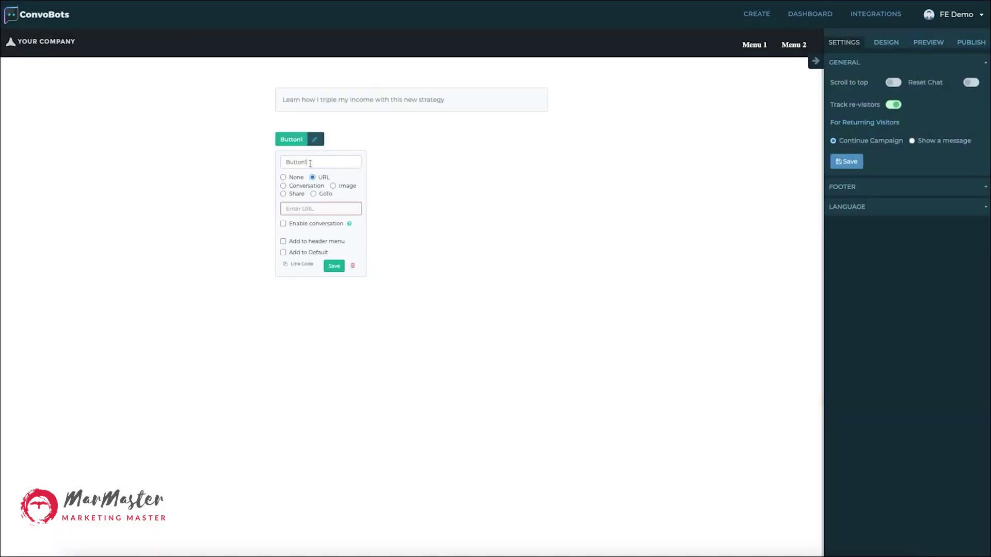
{"action": "double_click", "coordinate": [292, 164]}
{"action": "type", "text": "Yes, I want"}
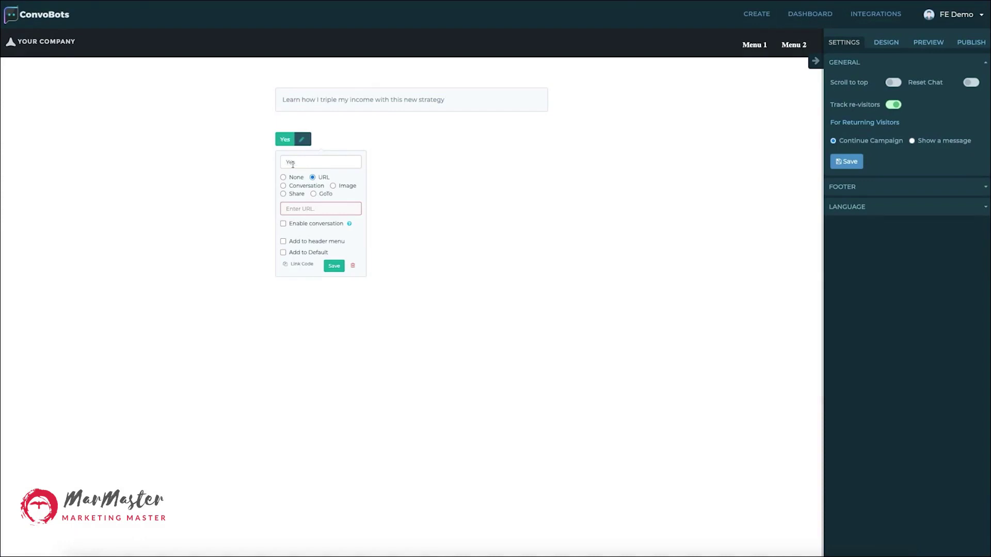
{"action": "type", "text": "to know more"}
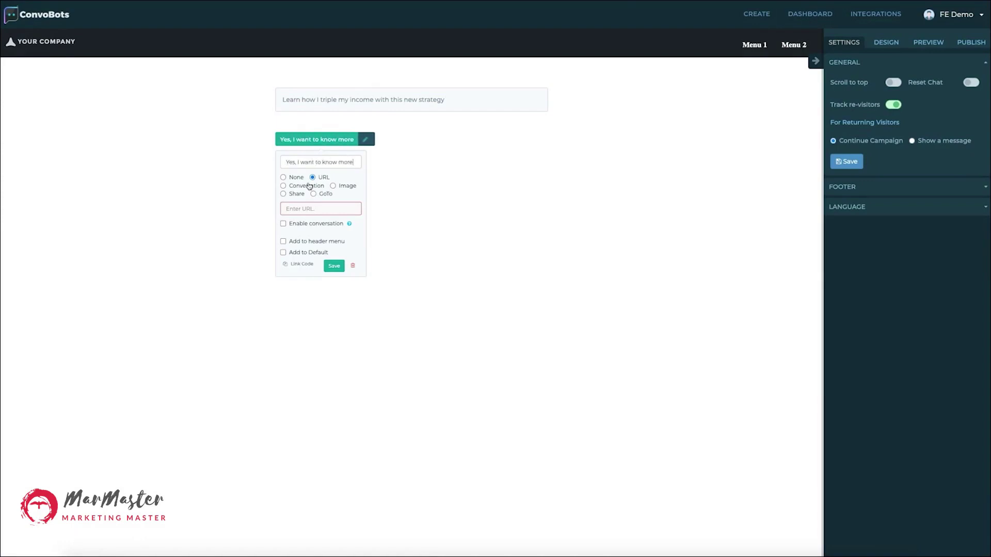
{"action": "left_click", "coordinate": [308, 185]}
{"action": "left_click", "coordinate": [324, 236]}
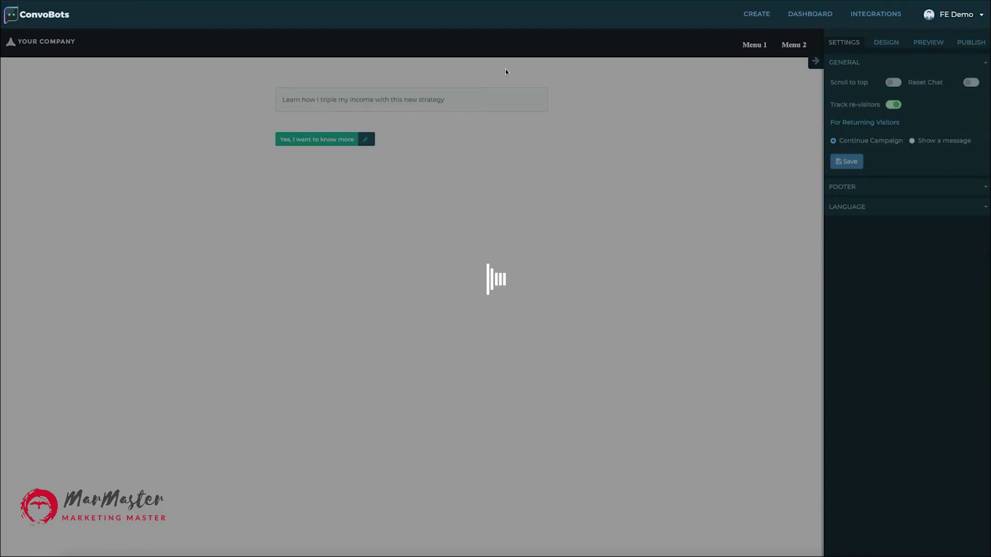
Review the element types available for the opening message and the settings of its "Yes, I want to know more" button.
{"action": "left_click", "coordinate": [556, 101]}
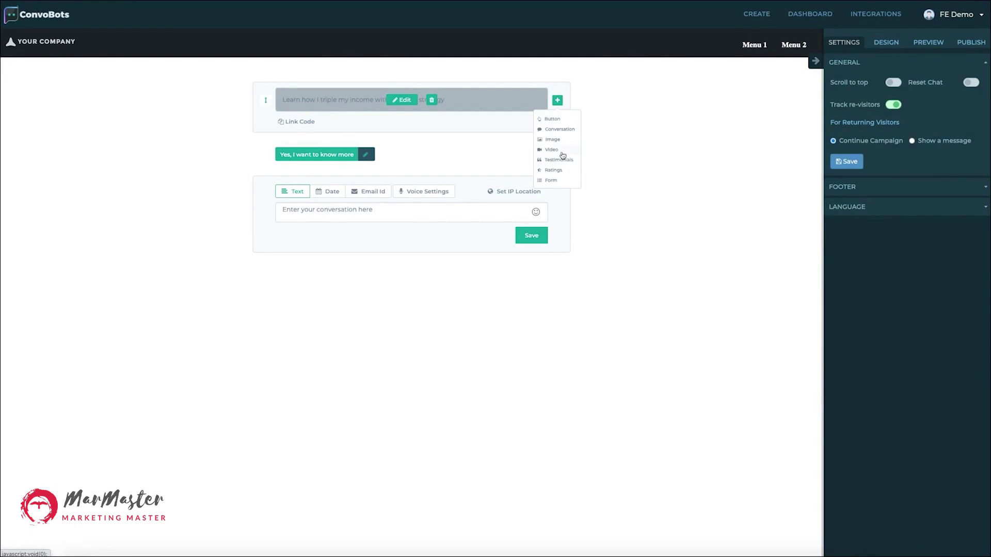
{"action": "left_click", "coordinate": [365, 139]}
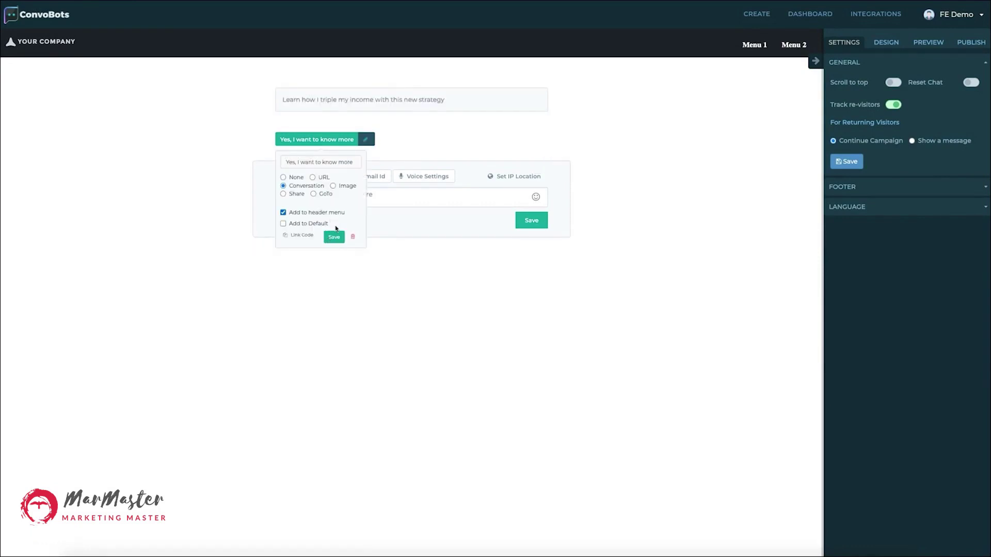
{"action": "left_click", "coordinate": [334, 237]}
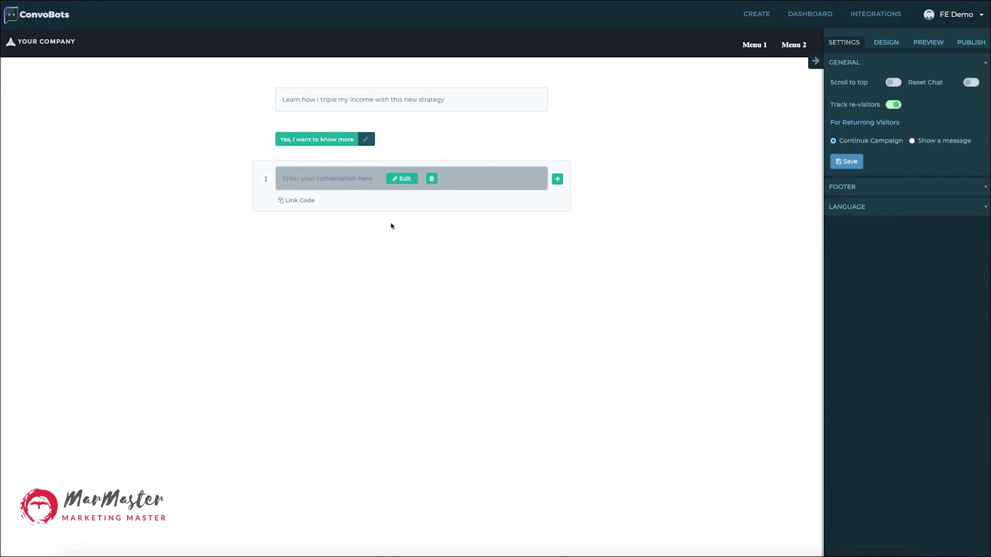
Add a second button labelled "No thanks" to the opening message, with its action set to None.
{"action": "left_click", "coordinate": [558, 100]}
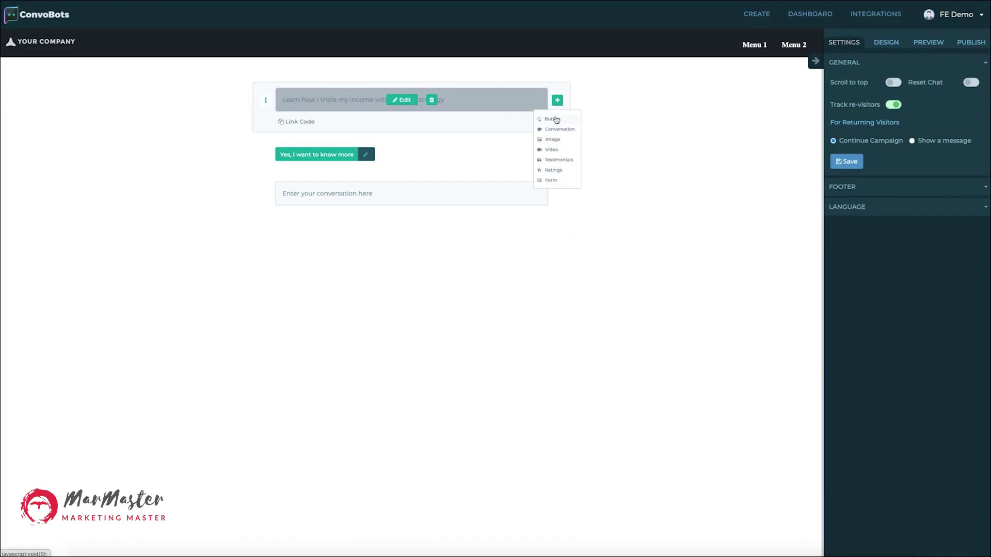
{"action": "left_click", "coordinate": [556, 120]}
{"action": "left_click_drag", "start_coordinate": [421, 162], "coordinate": [394, 160]}
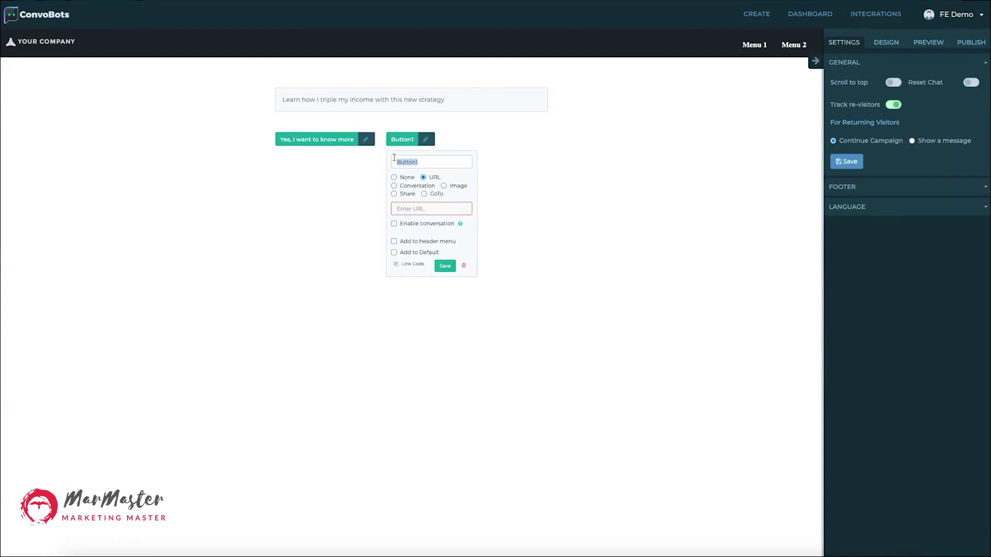
{"action": "type", "text": "No thanks"}
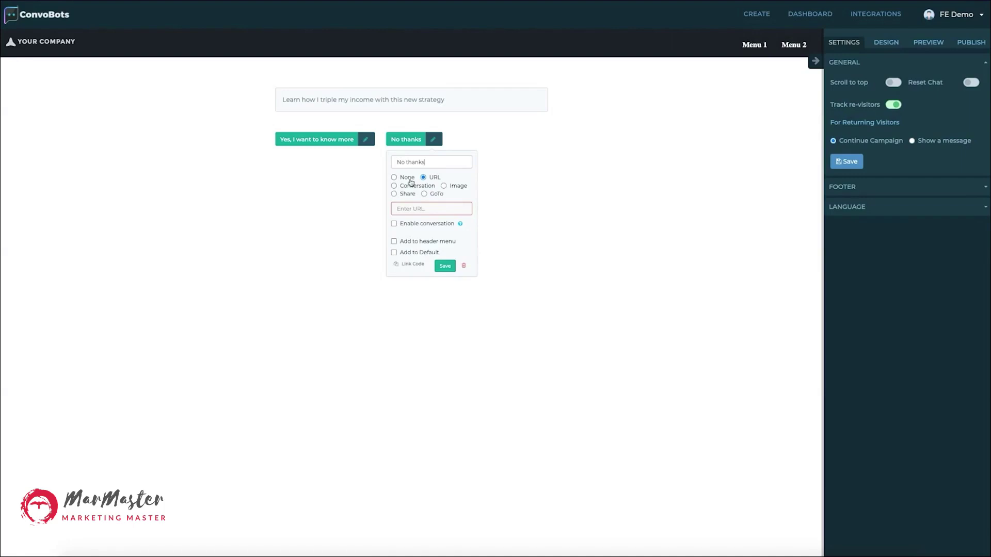
{"action": "left_click", "coordinate": [409, 178]}
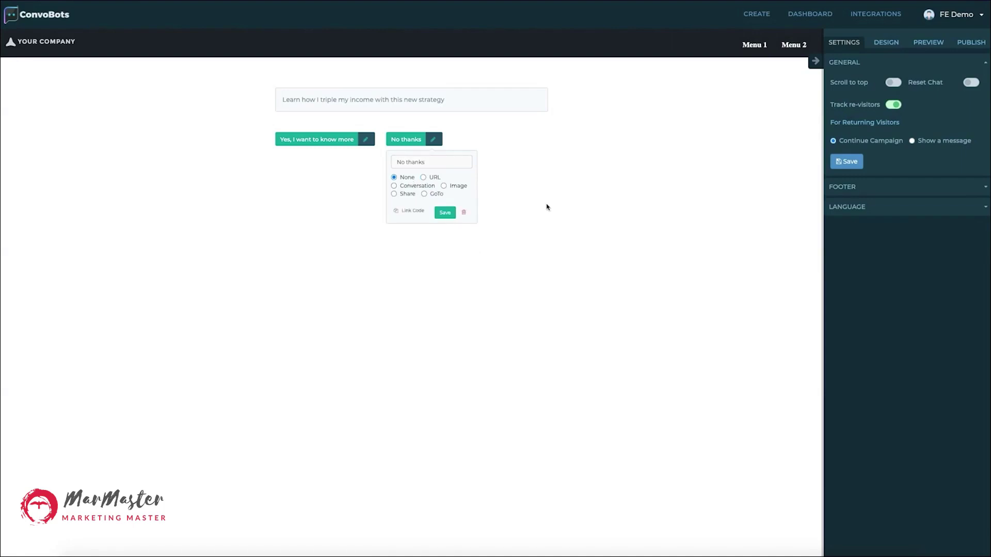
{"action": "left_click", "coordinate": [530, 203]}
Set the conversation behind "Yes, I want to know more" to "Watch the video which i made especially for you" and save it.
{"action": "left_click", "coordinate": [318, 145]}
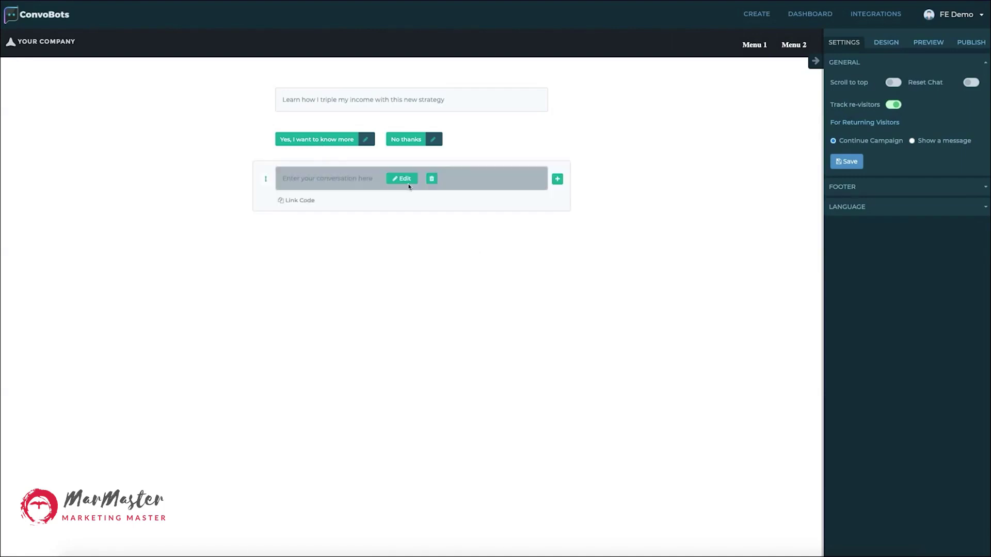
{"action": "left_click", "coordinate": [404, 179]}
{"action": "left_click_drag", "start_coordinate": [373, 194], "coordinate": [283, 193]}
{"action": "type", "text": "Watch t"}
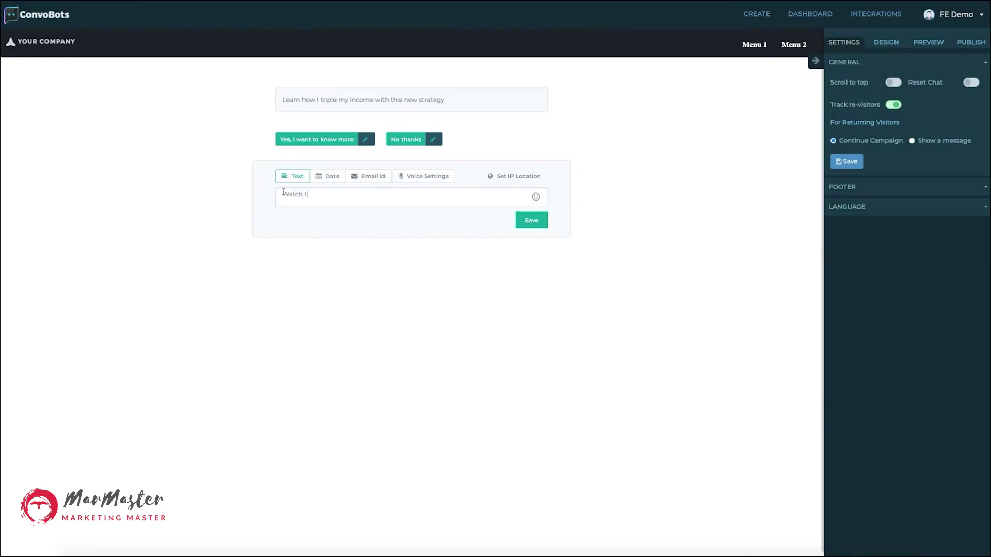
{"action": "type", "text": "he video which i made especially for you"}
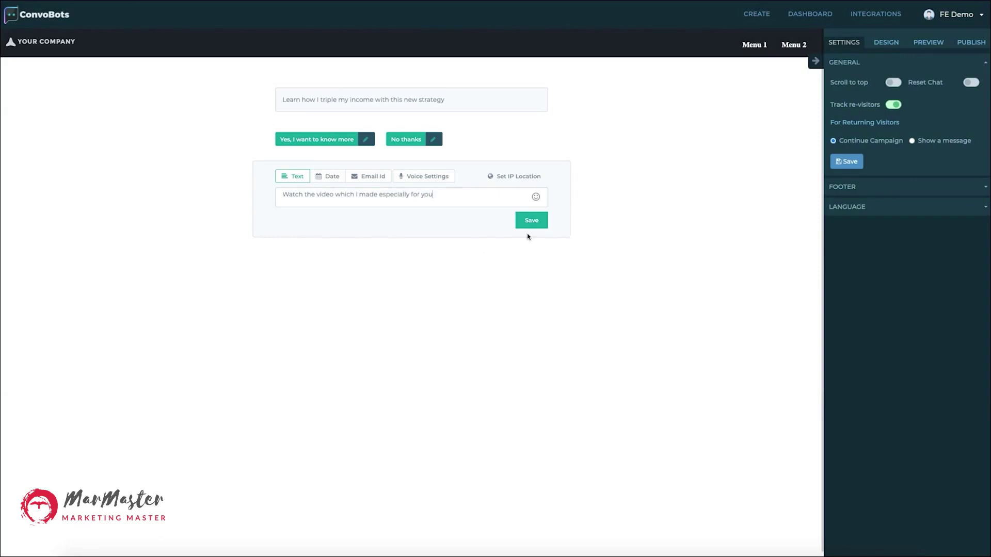
{"action": "left_click", "coordinate": [527, 223]}
Insert a video below the "Watch the video" message using the YouTube embed code of the ABC News election coverage.
{"action": "left_click", "coordinate": [557, 178]}
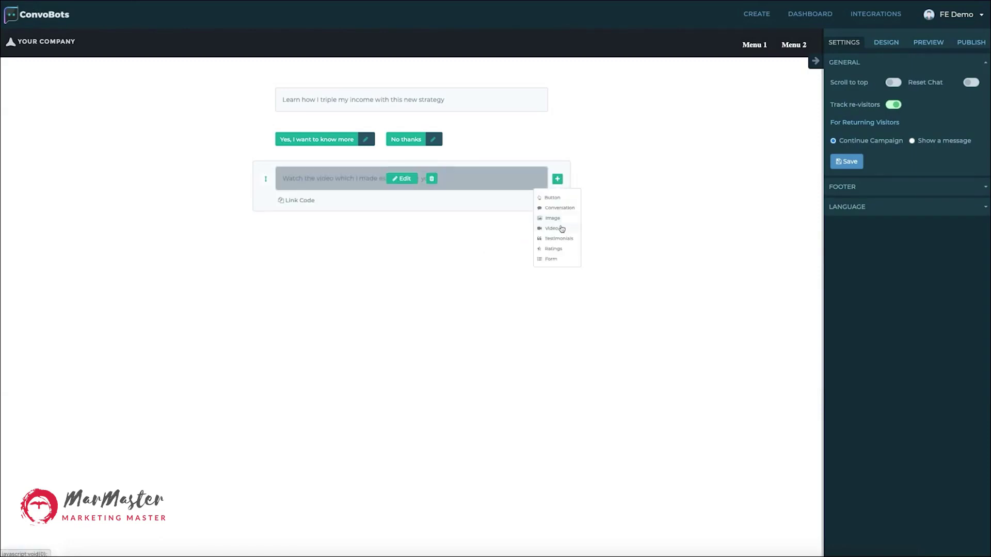
{"action": "left_click", "coordinate": [562, 229]}
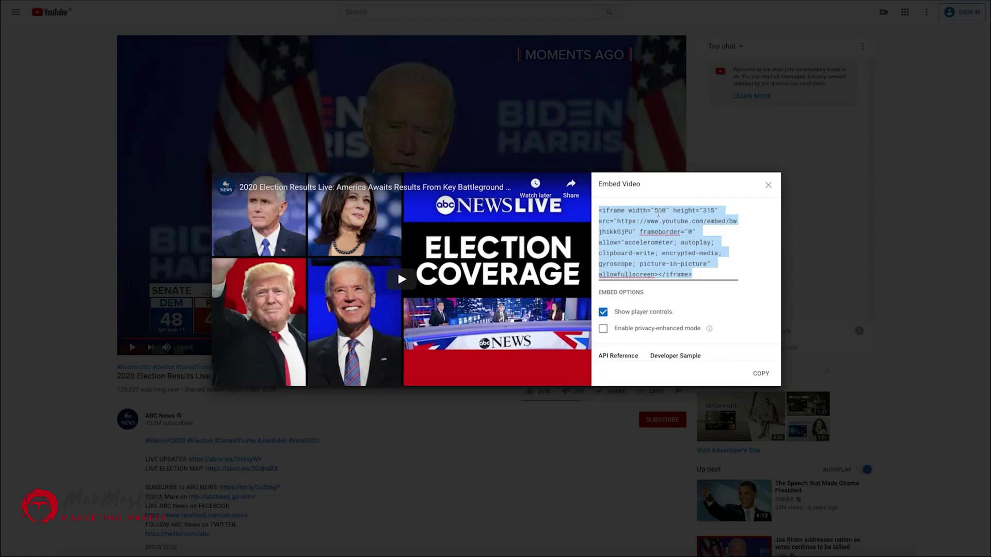
{"action": "right_click", "coordinate": [656, 221]}
{"action": "left_click", "coordinate": [682, 283]}
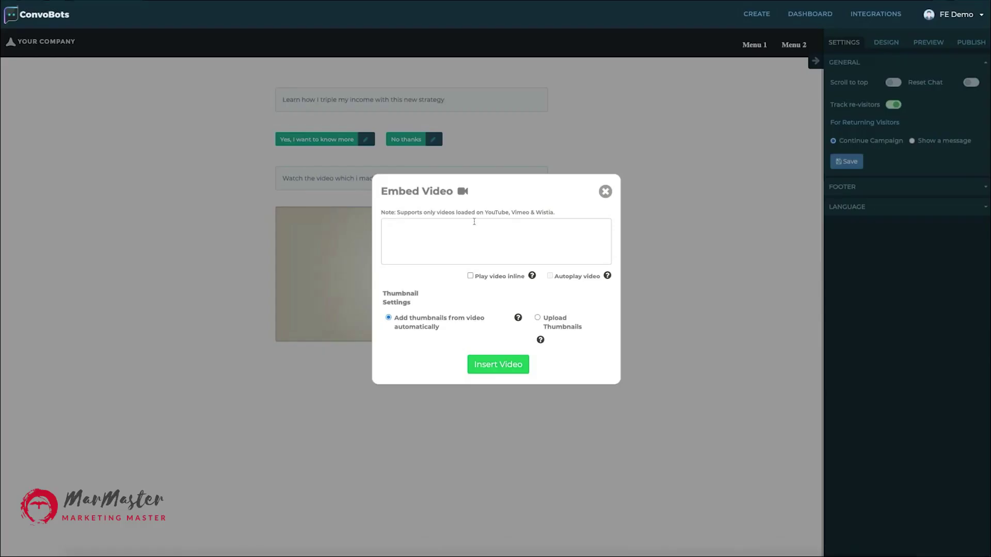
{"action": "right_click", "coordinate": [474, 221]}
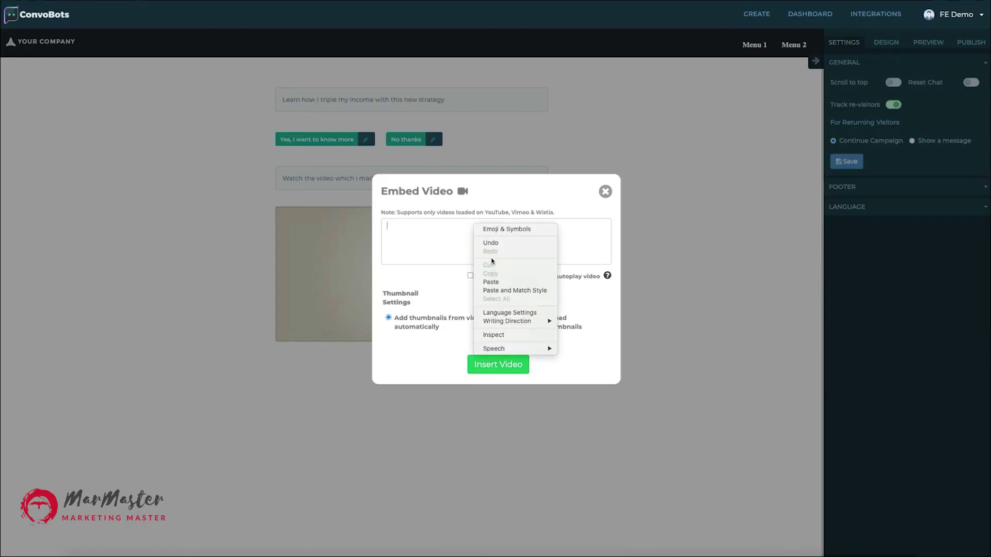
{"action": "left_click", "coordinate": [494, 286]}
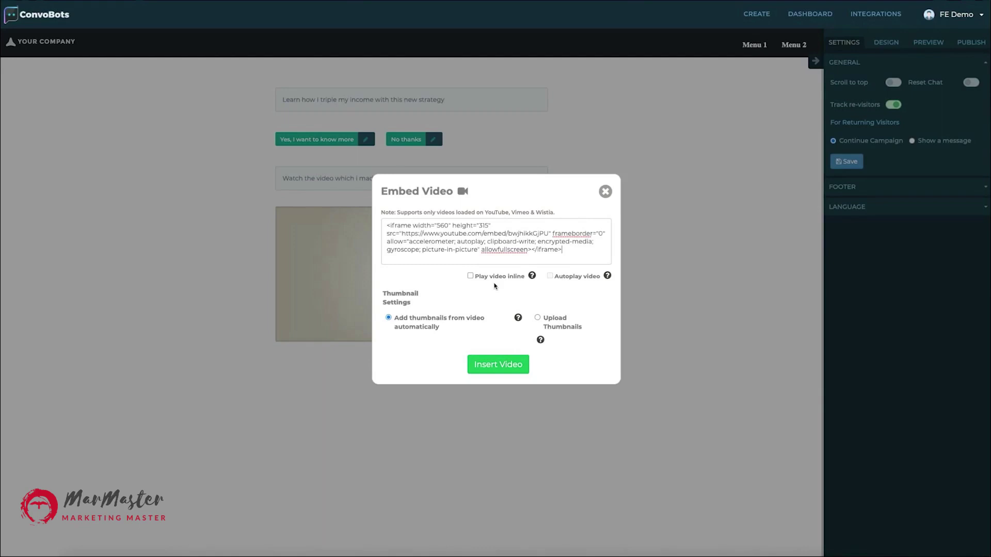
{"action": "left_click", "coordinate": [516, 364]}
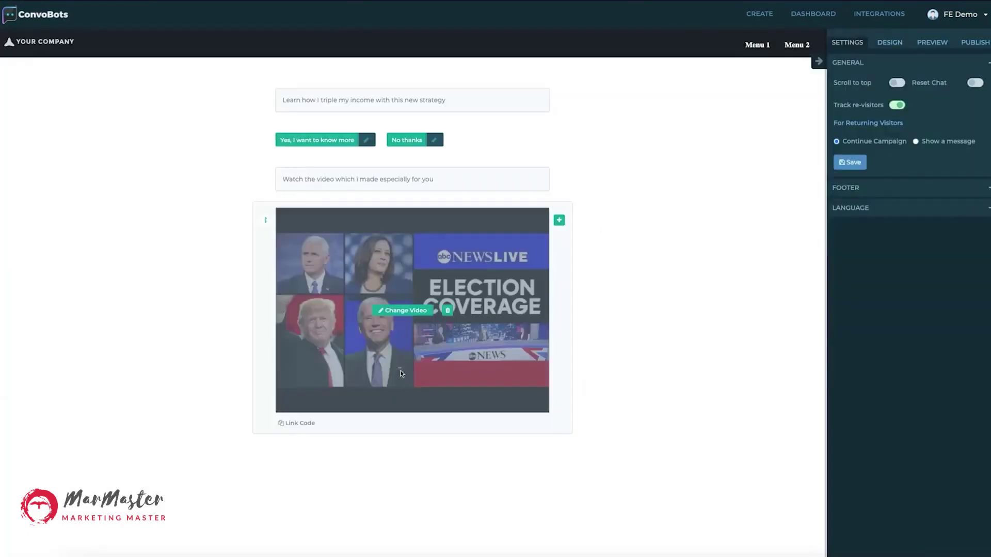
Add a conversation below the video reading "Do you want to know more then enter your email address here" and save it.
{"action": "left_click", "coordinate": [558, 220]}
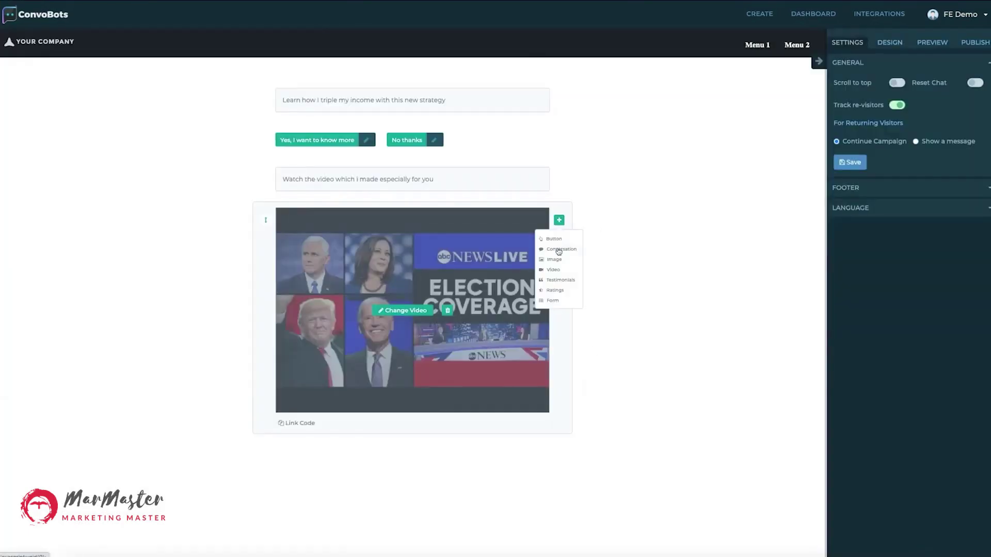
{"action": "left_click", "coordinate": [558, 250]}
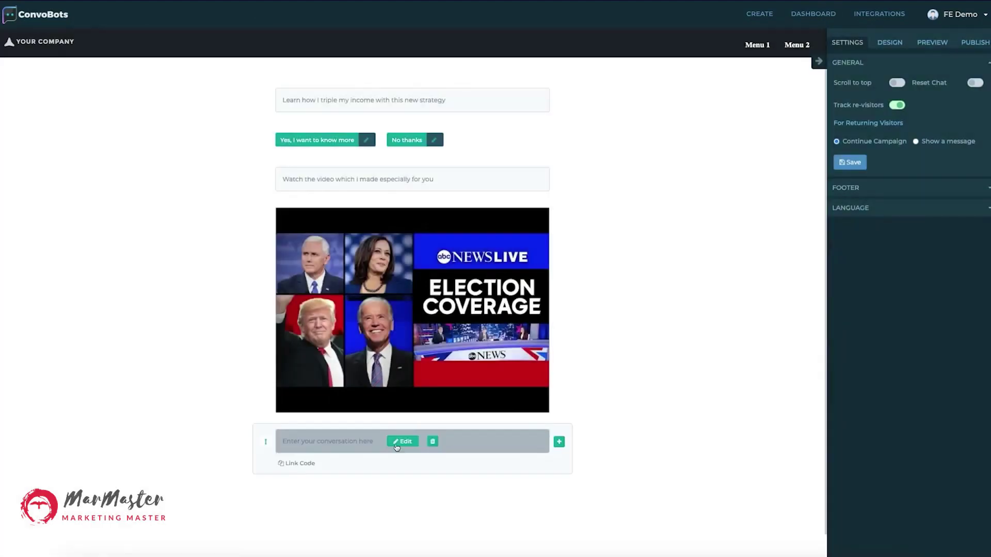
{"action": "triple_click", "coordinate": [386, 456]}
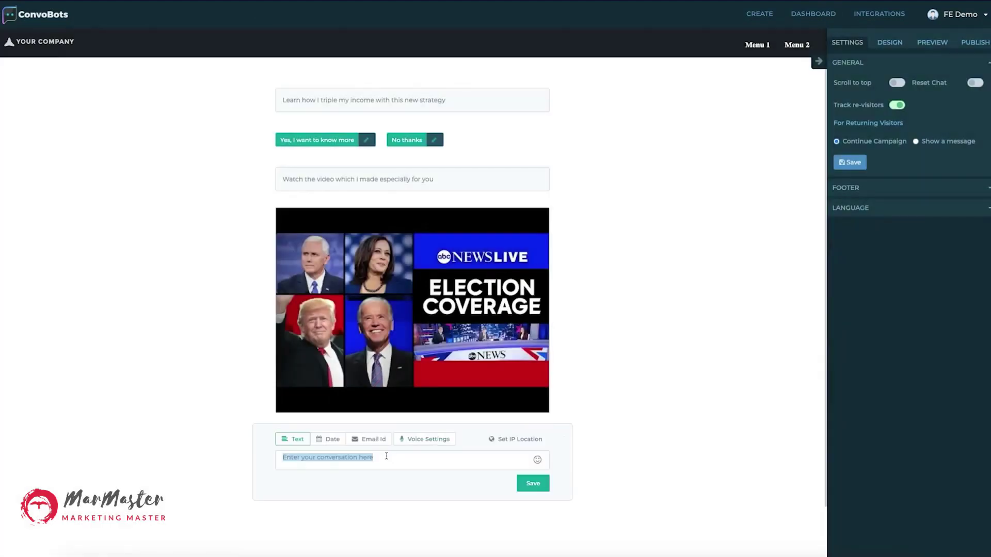
{"action": "type", "text": "Do you want to know more th"}
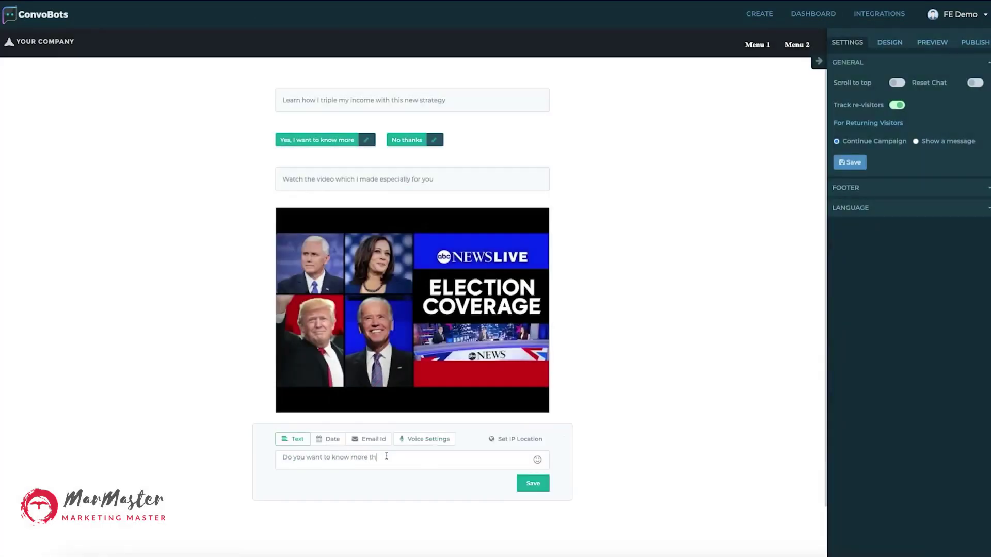
{"action": "type", "text": "en enter your email address here"}
{"action": "left_click", "coordinate": [528, 487]}
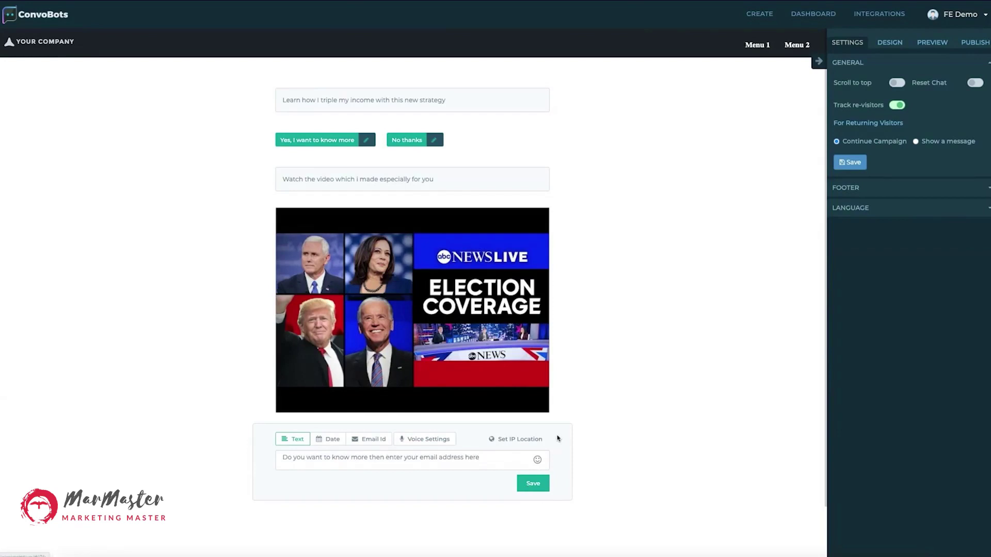
Add another conversation below the email request message, set its type to Email Id, and save it.
{"action": "left_click", "coordinate": [559, 442]}
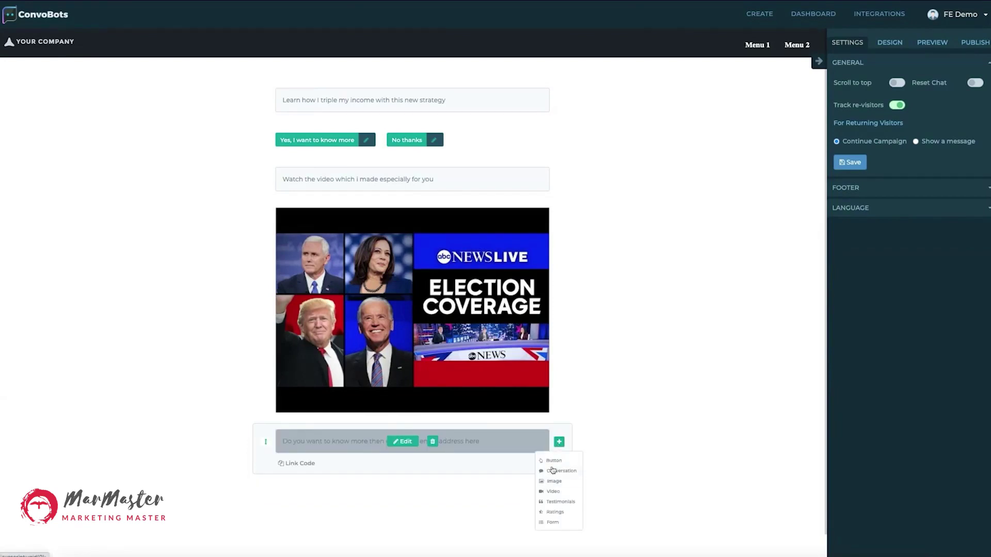
{"action": "left_click", "coordinate": [553, 471]}
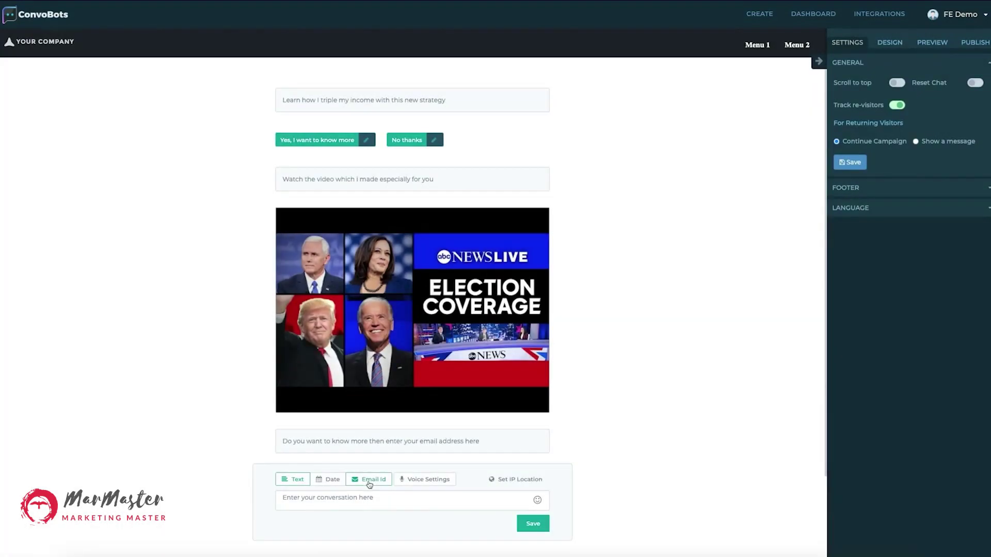
{"action": "left_click", "coordinate": [368, 479]}
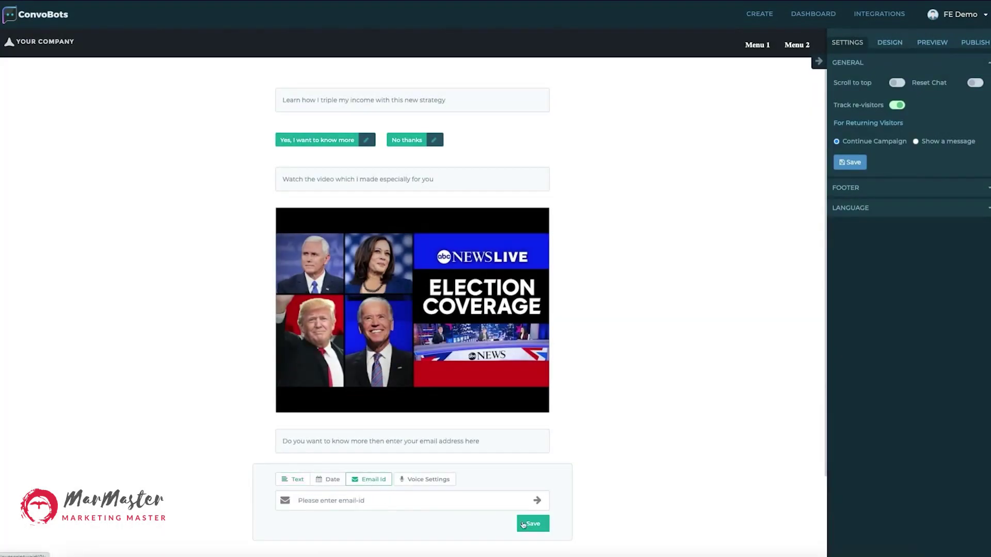
{"action": "left_click", "coordinate": [534, 524]}
Add a form below the email-id entry, keeping its First Name, Email ID and Phone Number fields.
{"action": "left_click", "coordinate": [559, 482]}
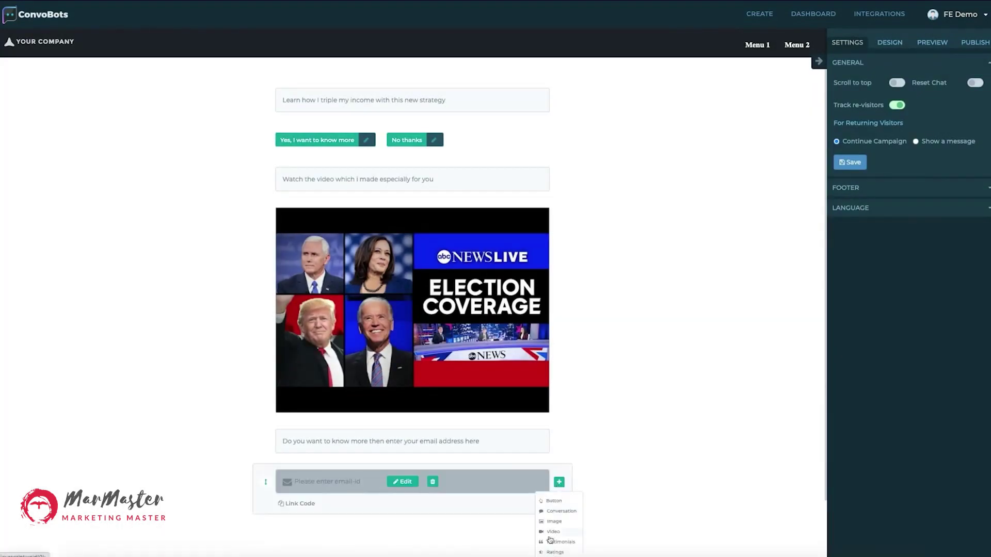
{"action": "scroll", "coordinate": [550, 539], "scroll_direction": "down", "scroll_amount": 1}
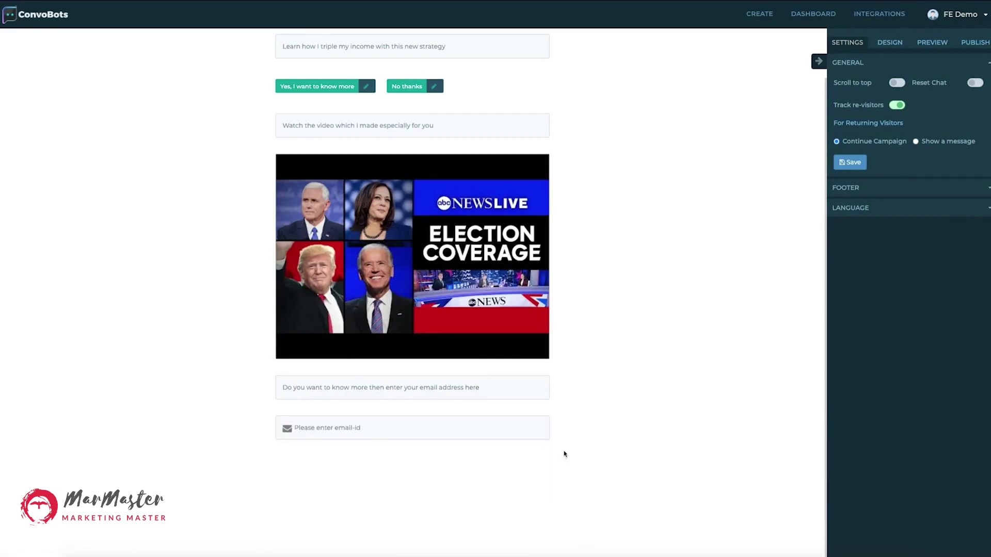
{"action": "left_click", "coordinate": [552, 509]}
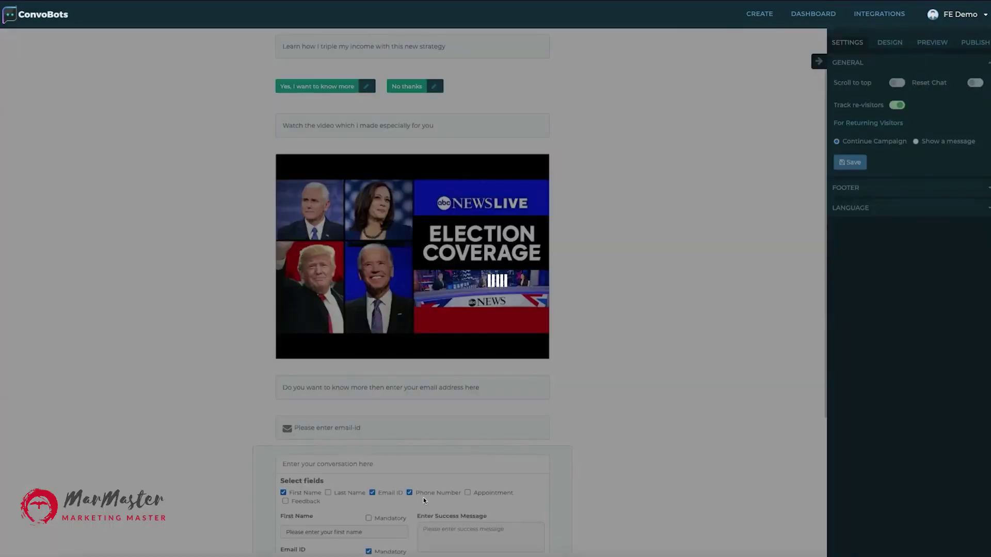
{"action": "scroll", "coordinate": [426, 496], "scroll_direction": "up", "scroll_amount": 1}
{"action": "scroll", "coordinate": [426, 496], "scroll_direction": "down", "scroll_amount": 3}
{"action": "scroll", "coordinate": [426, 496], "scroll_direction": "down", "scroll_amount": 2}
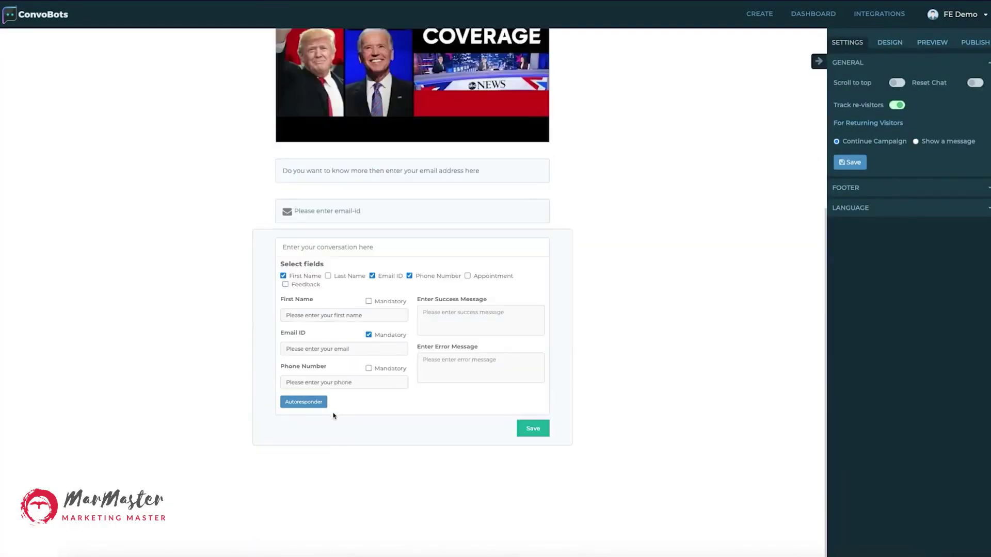
Review the autoresponder services available for the form, and close the integration dialog without choosing one.
{"action": "left_click", "coordinate": [310, 405]}
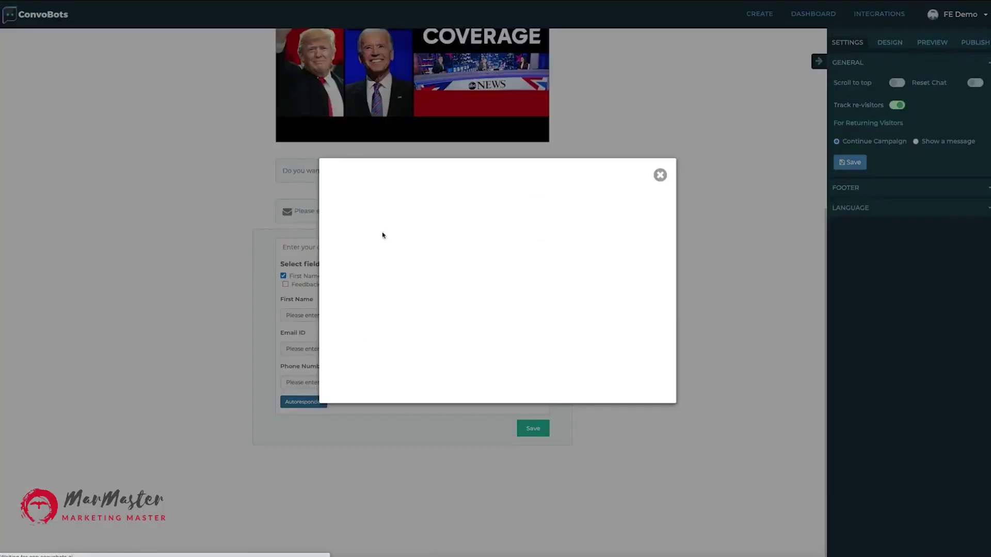
{"action": "left_click", "coordinate": [485, 230]}
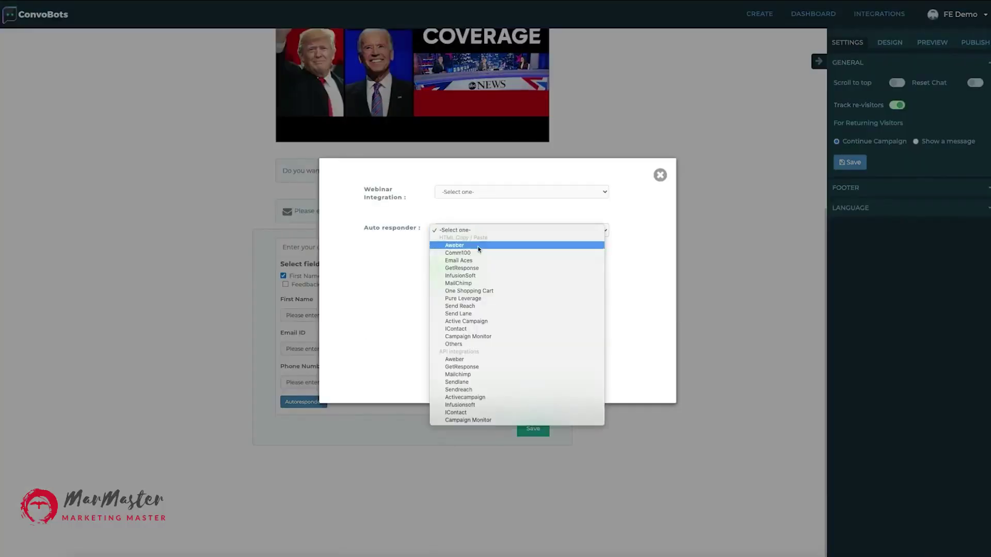
{"action": "left_click", "coordinate": [648, 172]}
{"action": "left_click", "coordinate": [660, 175]}
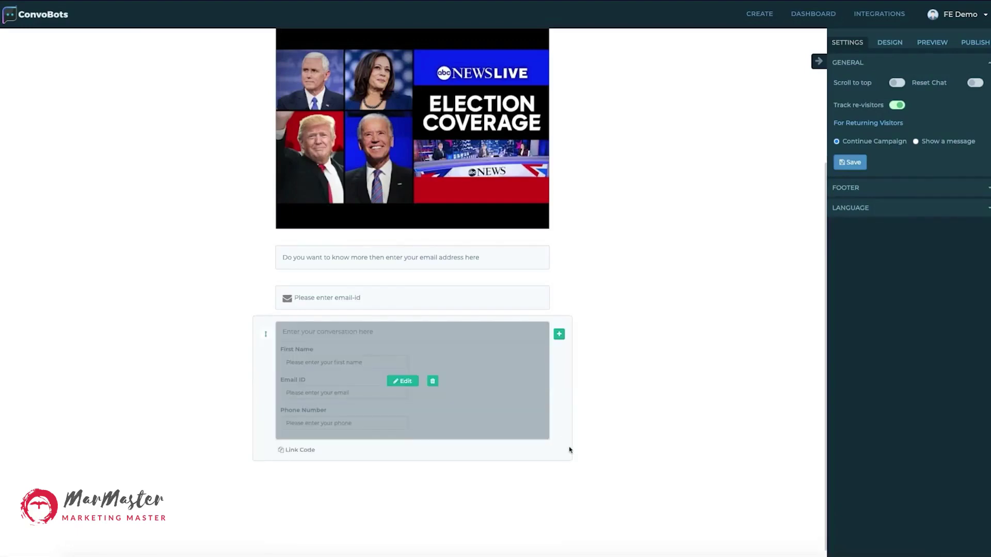
Examine the campaign's General, Footer and Language settings, including the scroll-to-top option and the visitor prompt texts.
{"action": "scroll", "coordinate": [188, 188], "scroll_direction": "up", "scroll_amount": 4}
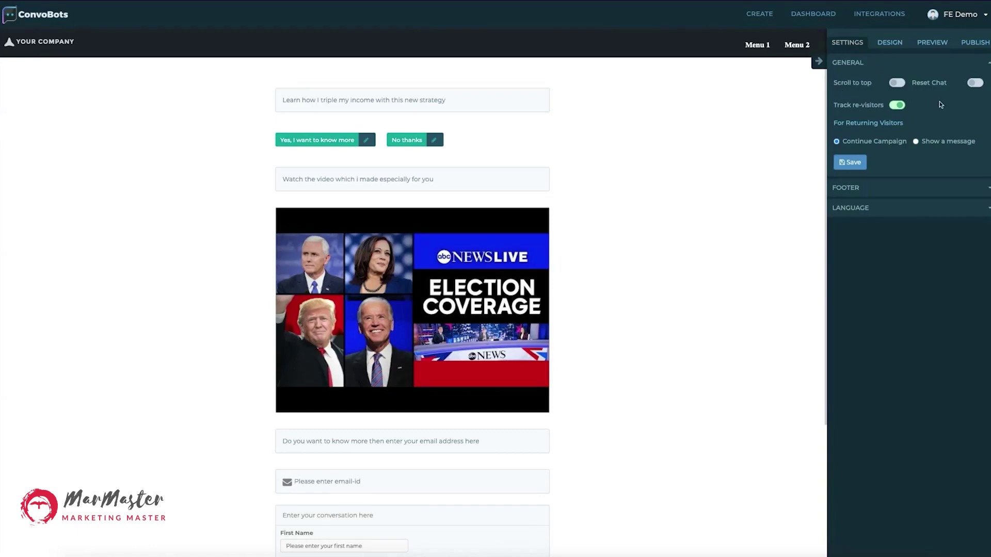
{"action": "left_click", "coordinate": [893, 85]}
{"action": "left_click", "coordinate": [897, 86]}
{"action": "left_click", "coordinate": [945, 188]}
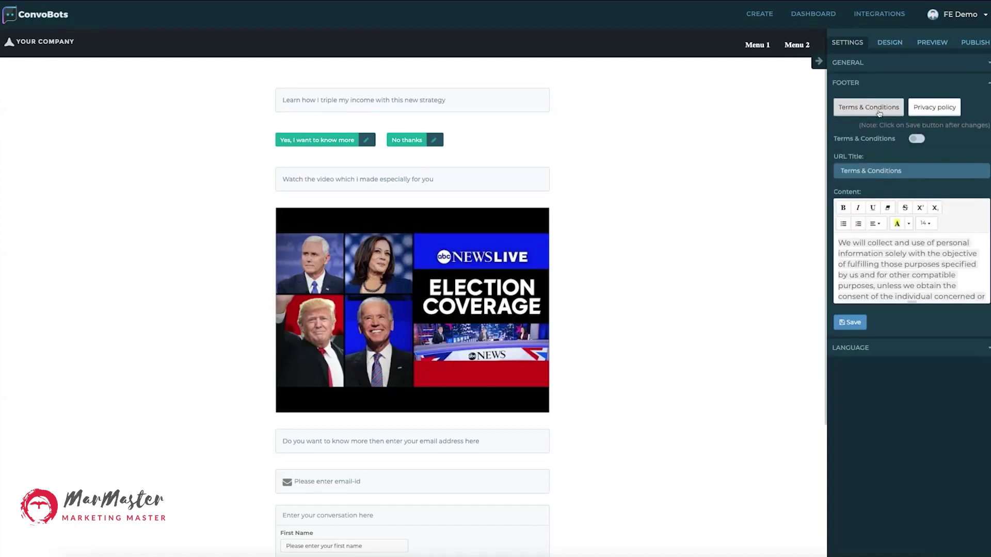
{"action": "left_click", "coordinate": [888, 347]}
{"action": "scroll", "coordinate": [896, 195], "scroll_direction": "down", "scroll_amount": 5}
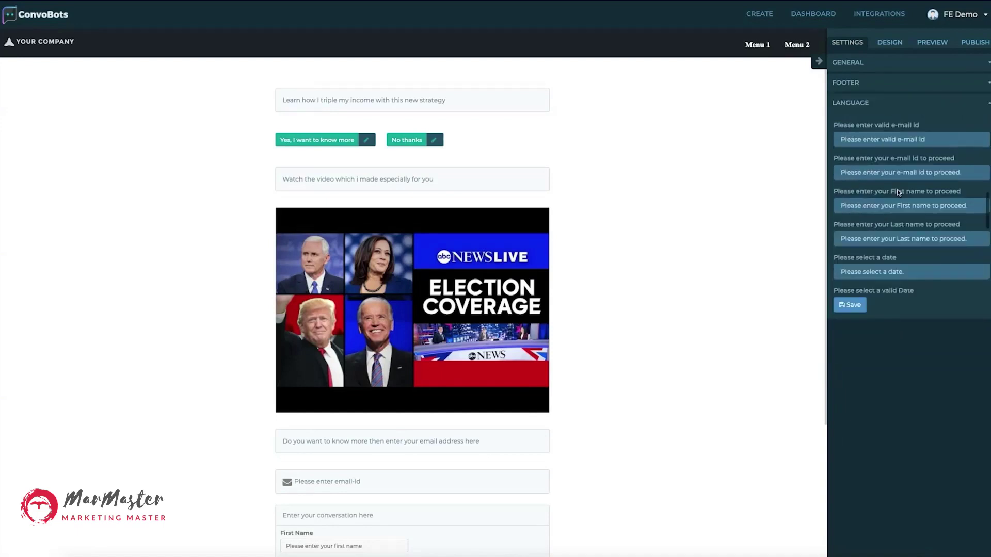
{"action": "scroll", "coordinate": [896, 191], "scroll_direction": "down", "scroll_amount": 5}
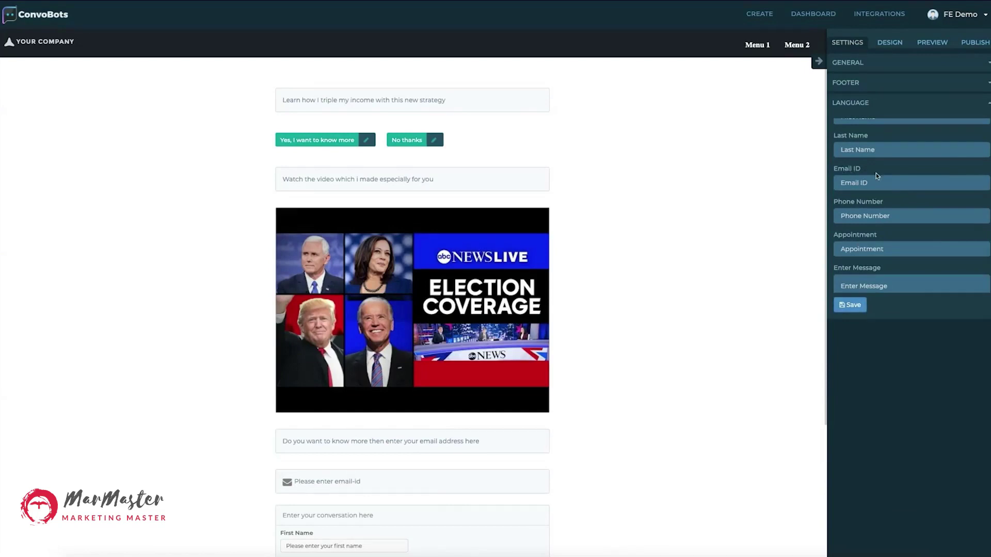
{"action": "scroll", "coordinate": [875, 172], "scroll_direction": "down", "scroll_amount": 1}
In the campaign design, switch on the bot image and apply the teal-to-olive gradient as the background.
{"action": "left_click", "coordinate": [890, 42]}
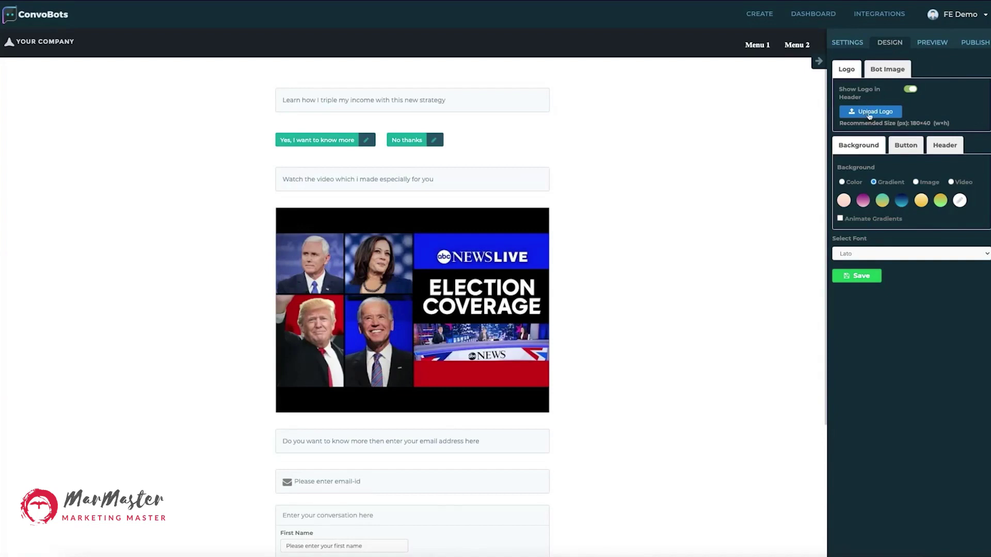
{"action": "left_click", "coordinate": [887, 71]}
{"action": "left_click", "coordinate": [908, 91]}
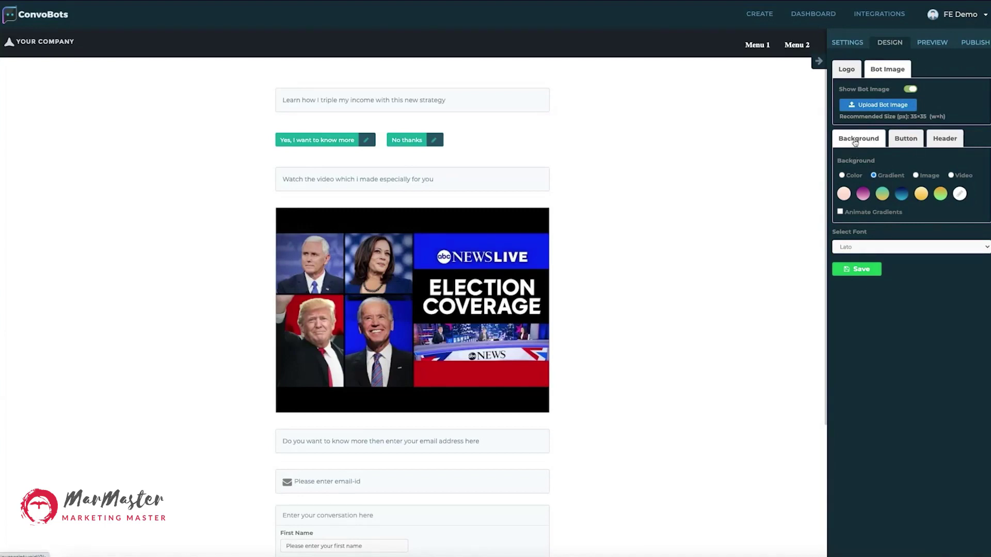
{"action": "left_click", "coordinate": [921, 194]}
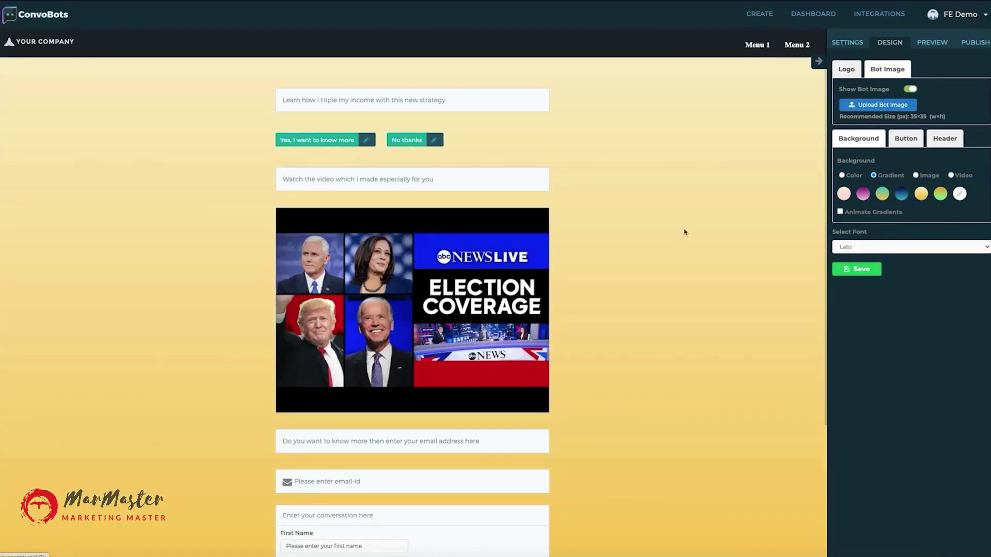
{"action": "left_click", "coordinate": [882, 195]}
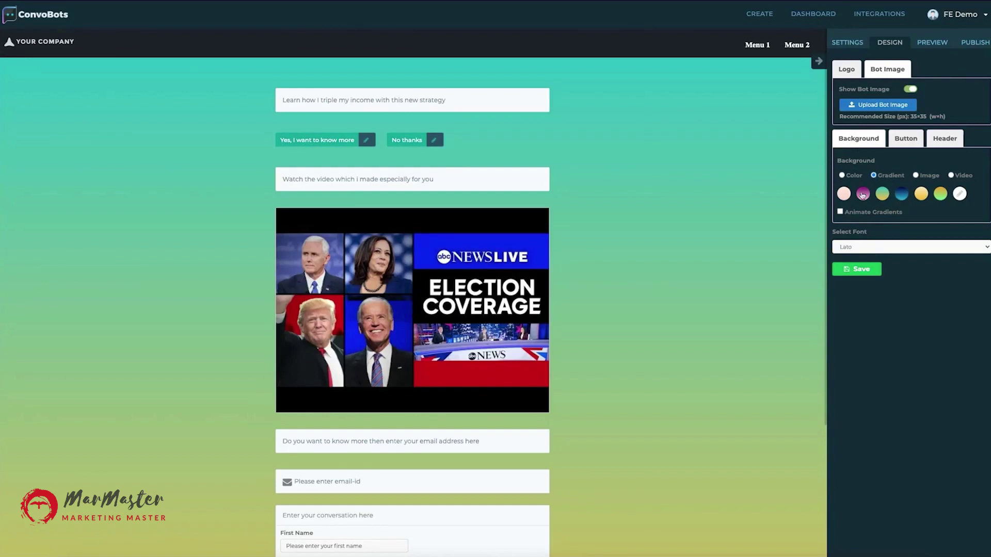
Set the campaign's button color to orange and open the header design options.
{"action": "left_click", "coordinate": [906, 142]}
{"action": "left_click", "coordinate": [900, 195]}
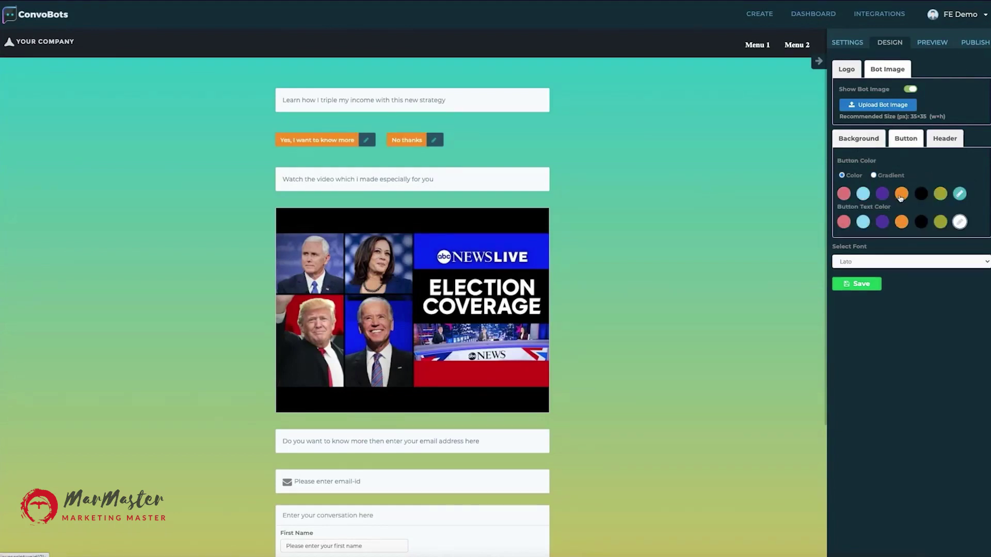
{"action": "left_click", "coordinate": [944, 138]}
{"action": "left_click", "coordinate": [882, 210]}
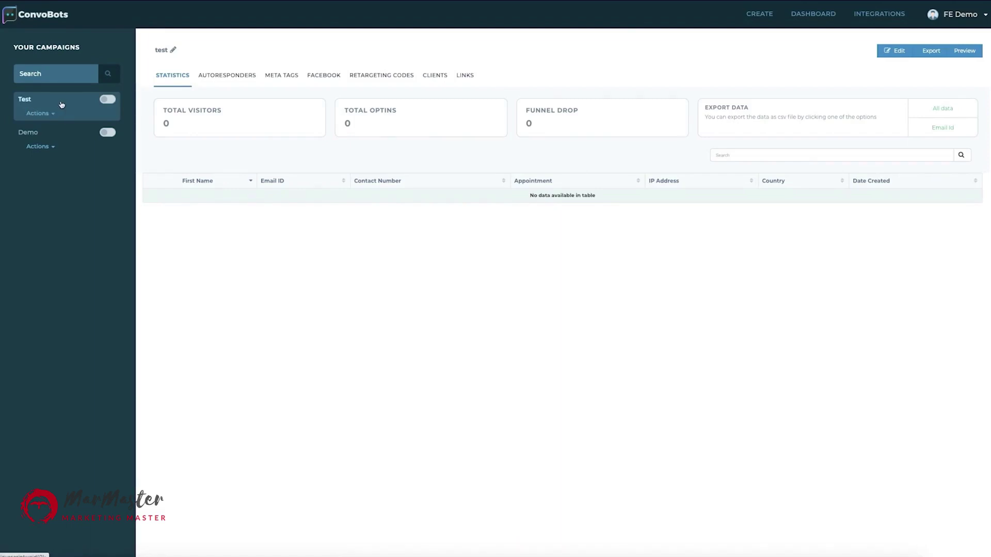
Check the Test campaign's available actions, and review its autoresponder, Facebook, meta tag and retargeting code settings.
{"action": "left_click", "coordinate": [41, 115]}
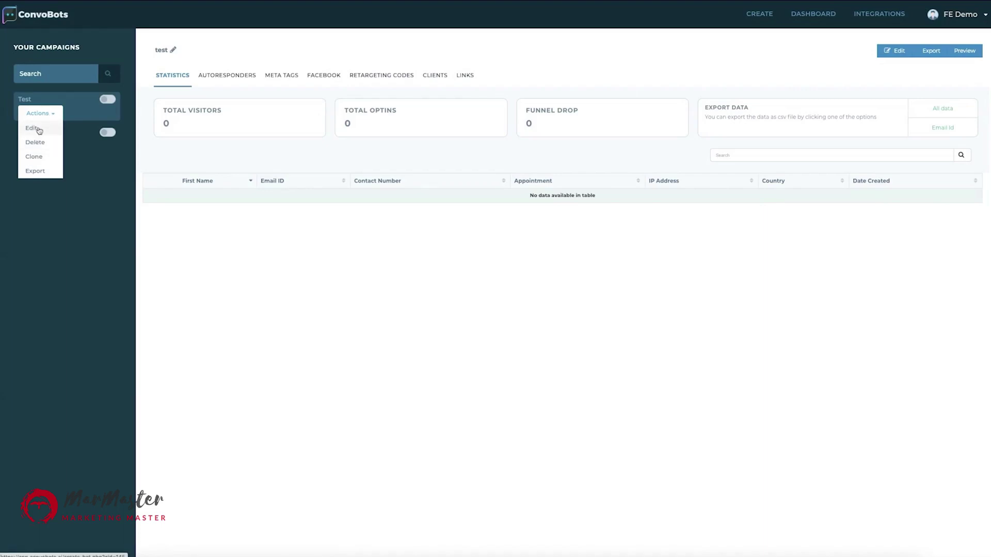
{"action": "left_click", "coordinate": [73, 104]}
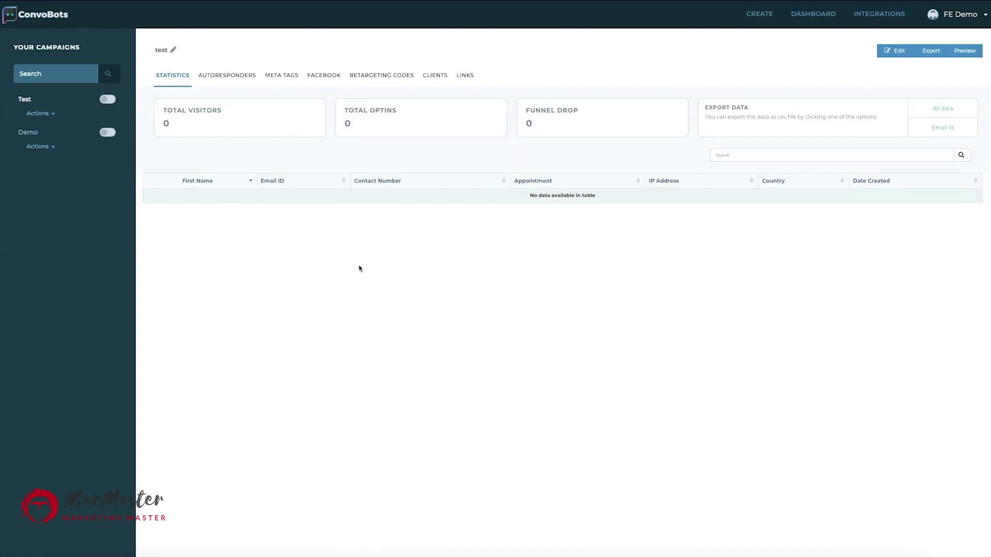
{"action": "left_click", "coordinate": [217, 81]}
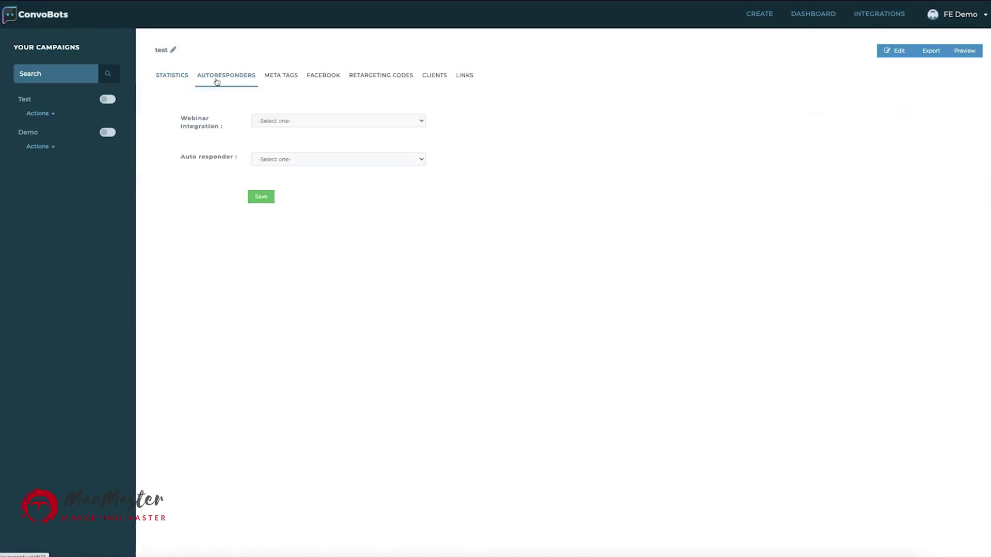
{"action": "left_click", "coordinate": [310, 77]}
{"action": "left_click", "coordinate": [281, 77]}
{"action": "left_click", "coordinate": [367, 78]}
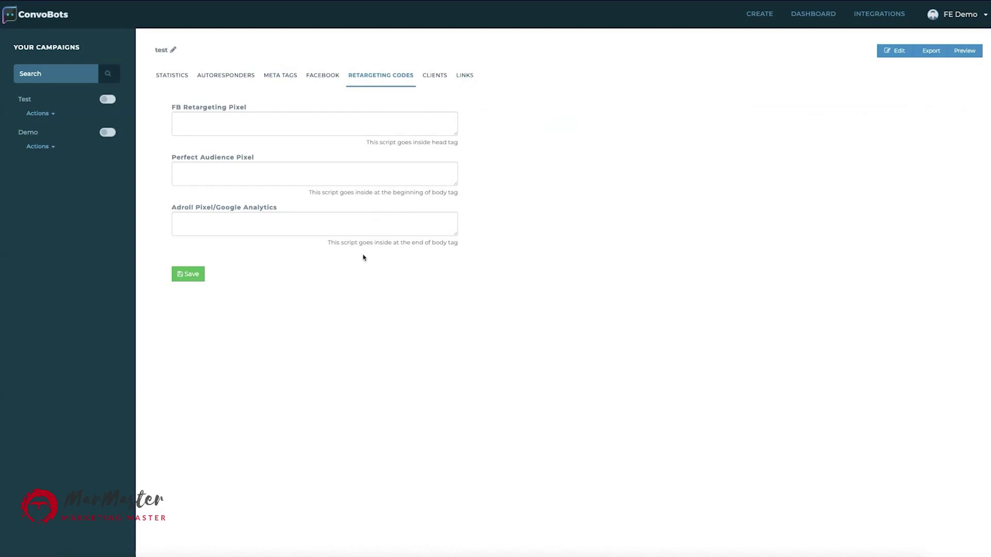
View the Test campaign's publishing links, checking both the embed code and the campaign URL.
{"action": "left_click", "coordinate": [466, 83]}
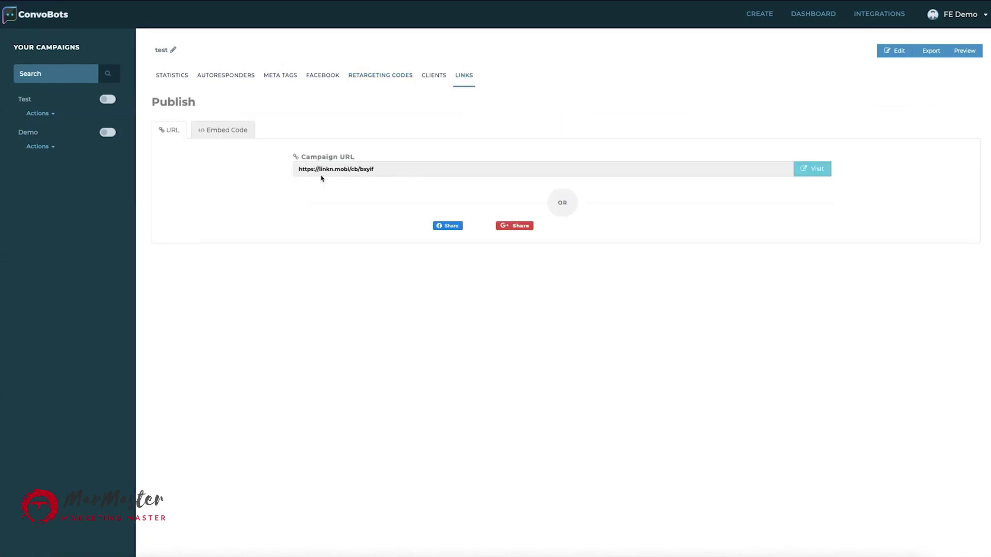
{"action": "left_click", "coordinate": [209, 130]}
{"action": "left_click", "coordinate": [166, 130]}
Look through the services offered on the API integrations page, and return to the dashboard to show the account options.
{"action": "left_click", "coordinate": [856, 23]}
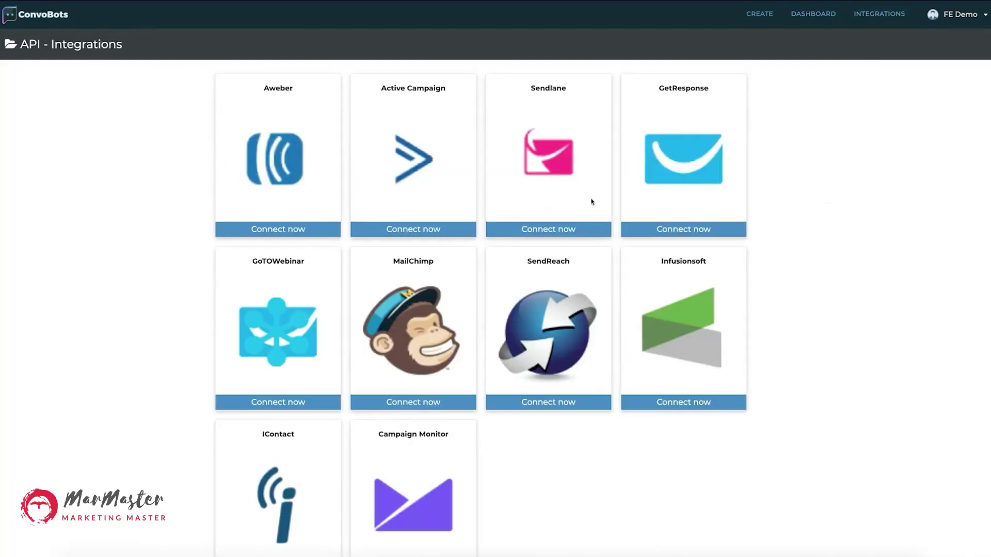
{"action": "scroll", "coordinate": [576, 330], "scroll_direction": "down", "scroll_amount": 1}
{"action": "scroll", "coordinate": [576, 329], "scroll_direction": "down", "scroll_amount": 1}
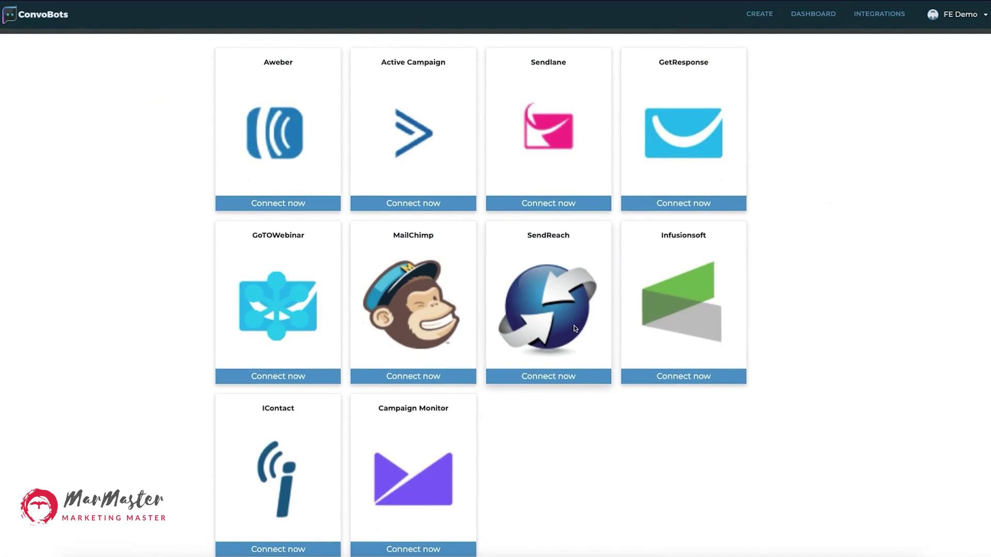
{"action": "scroll", "coordinate": [575, 329], "scroll_direction": "up", "scroll_amount": 1}
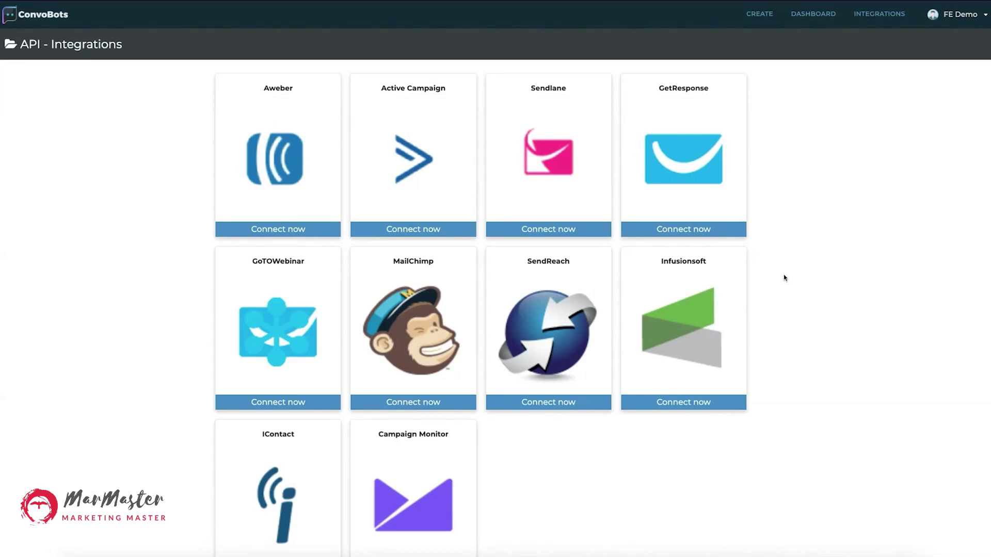
{"action": "scroll", "coordinate": [784, 277], "scroll_direction": "down", "scroll_amount": 1}
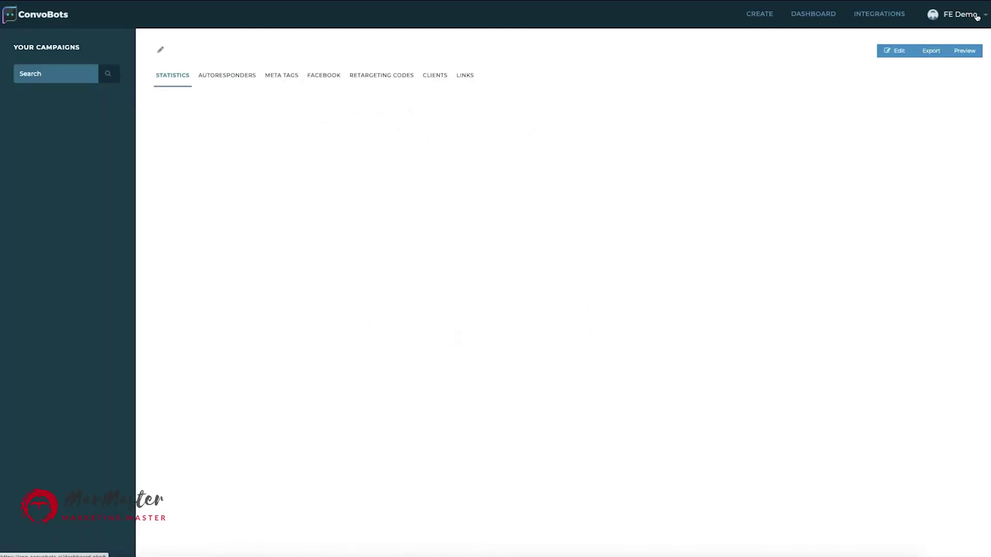
{"action": "left_click", "coordinate": [975, 23]}
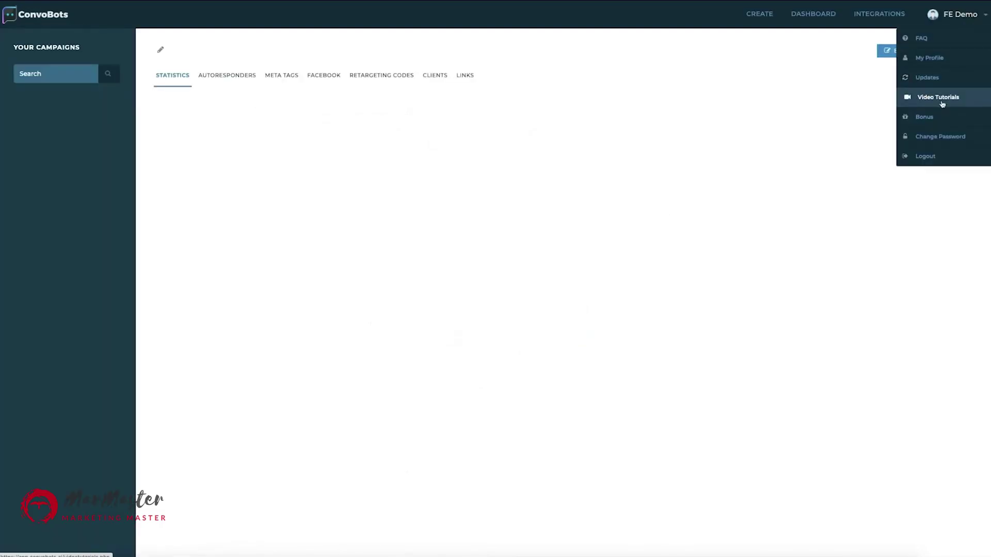